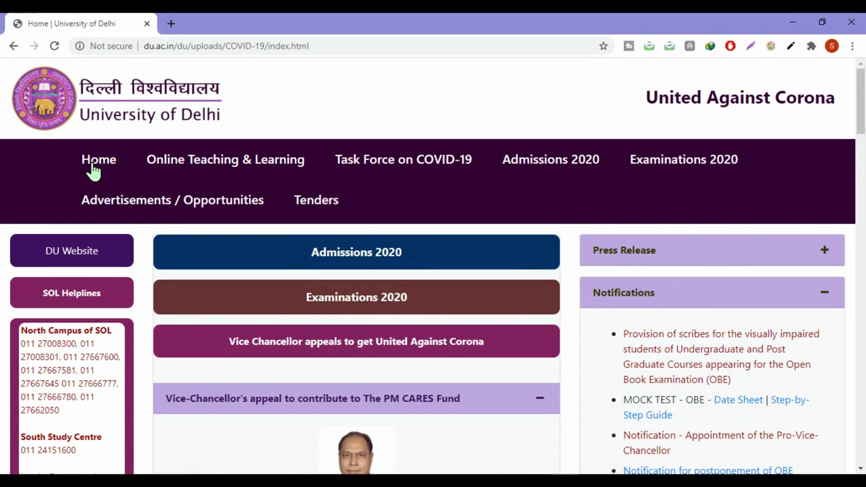
# Step: Go from Admissions 2020 to the UG Admission Portal 2020 and start a new registration
pyautogui.click(363, 264)
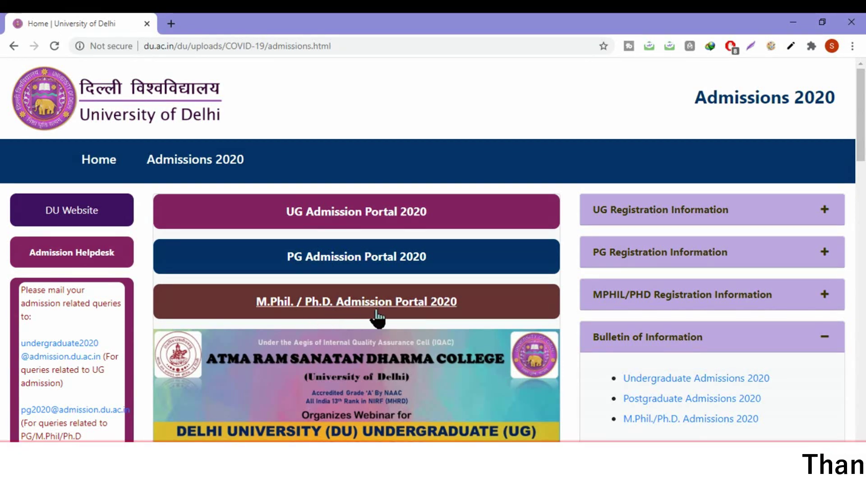
pyautogui.click(336, 219)
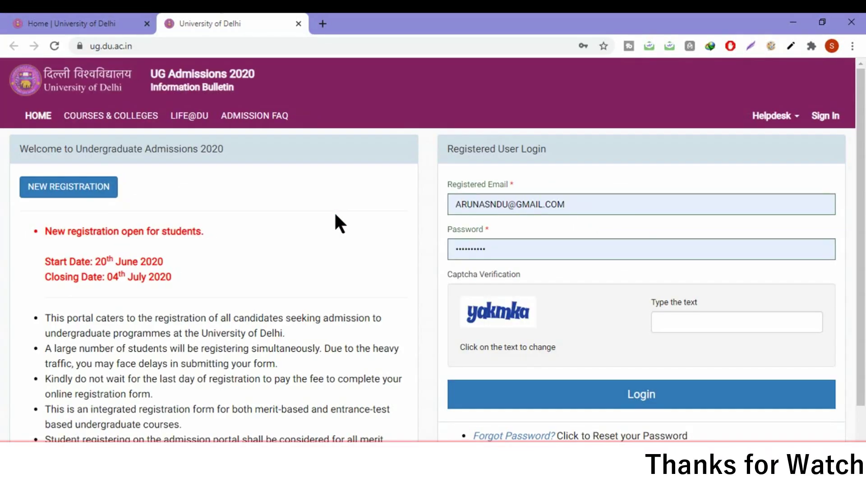
pyautogui.click(638, 202)
pyautogui.click(706, 235)
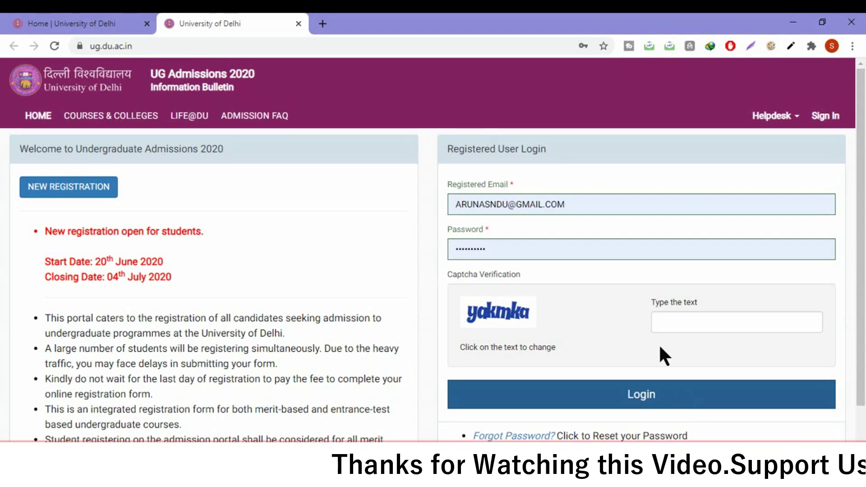
pyautogui.click(82, 193)
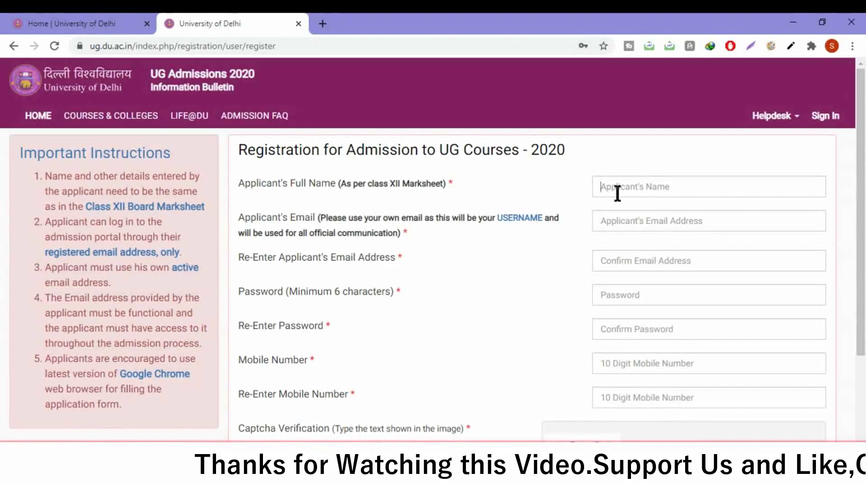
# Step: Enter the applicant's full name and email, and copy the email into the confirm-email field
pyautogui.click(618, 193)
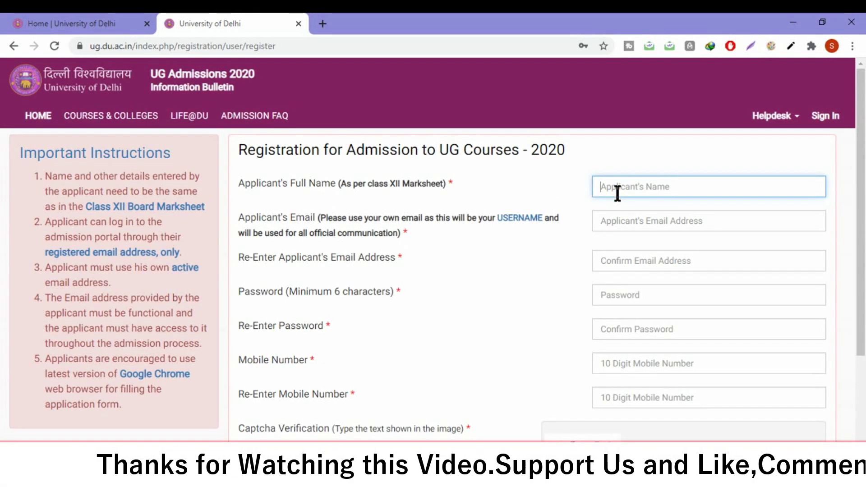
pyautogui.write('Arun')
pyautogui.press('Tab')
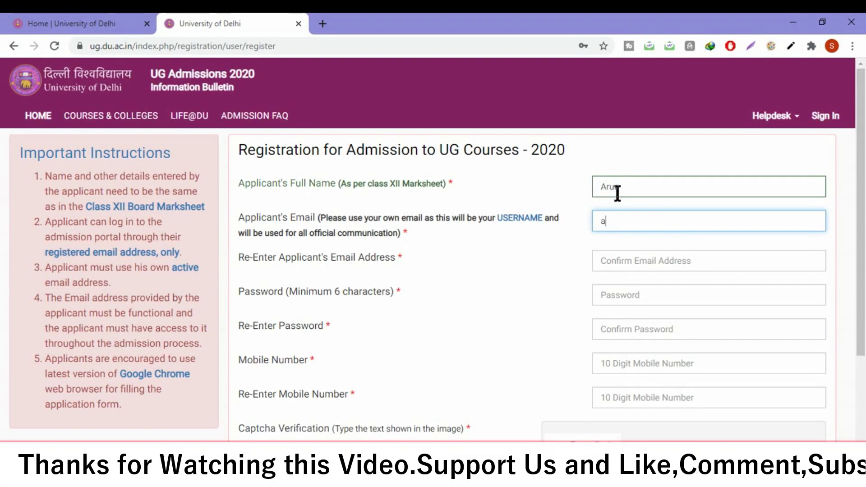
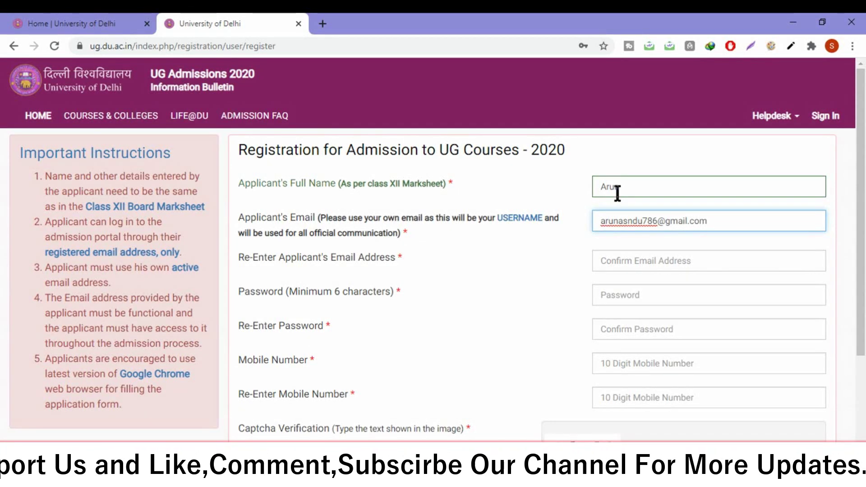
pyautogui.hotkey('ctrl', 'a')
pyautogui.hotkey('ctrl', 'c')
pyautogui.press('Tab')
pyautogui.hotkey('ctrl', 'v')
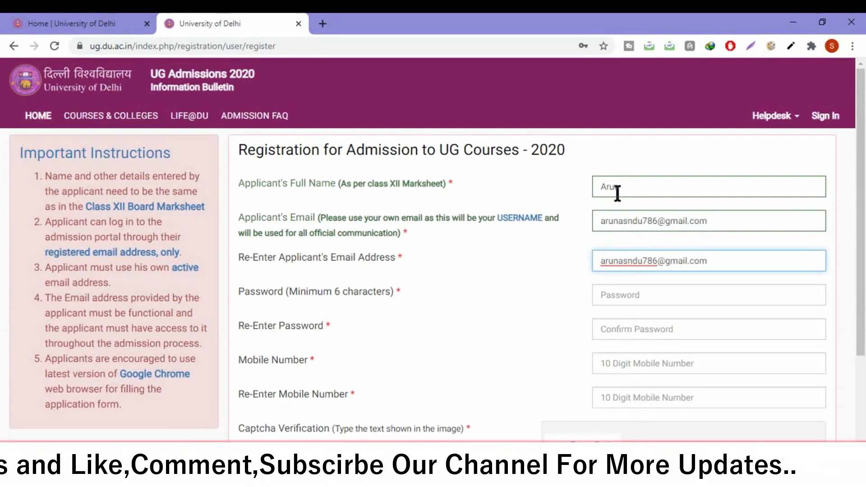
# Step: Fill in the password, confirm password and both mobile number fields
pyautogui.press('Tab')
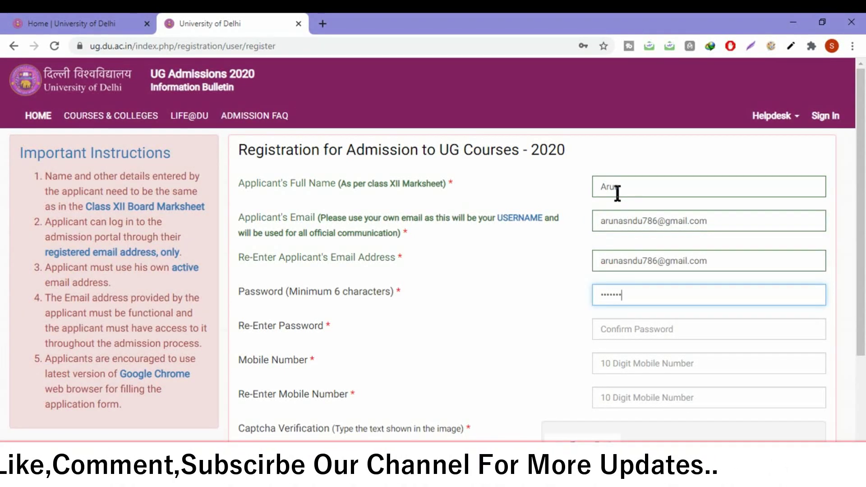
pyautogui.press('Tab')
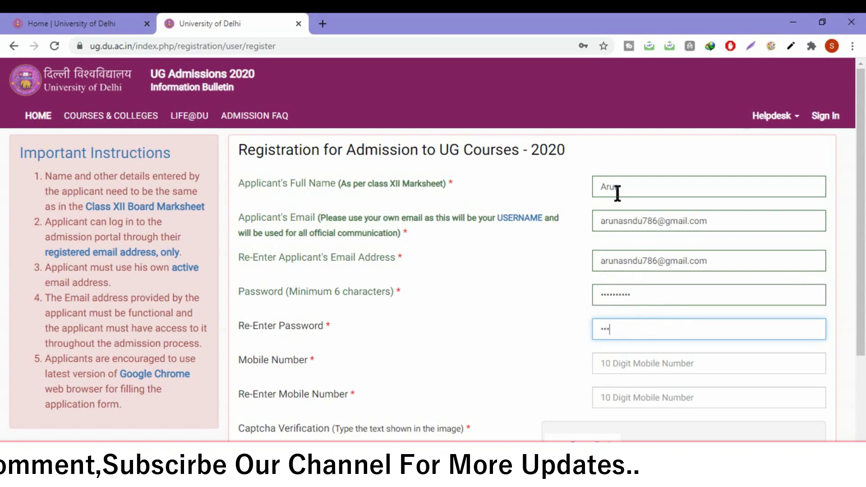
pyautogui.press('Tab')
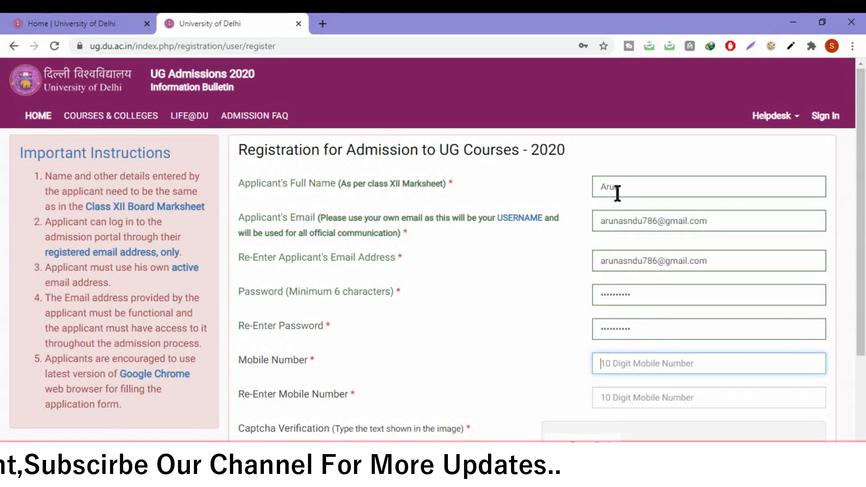
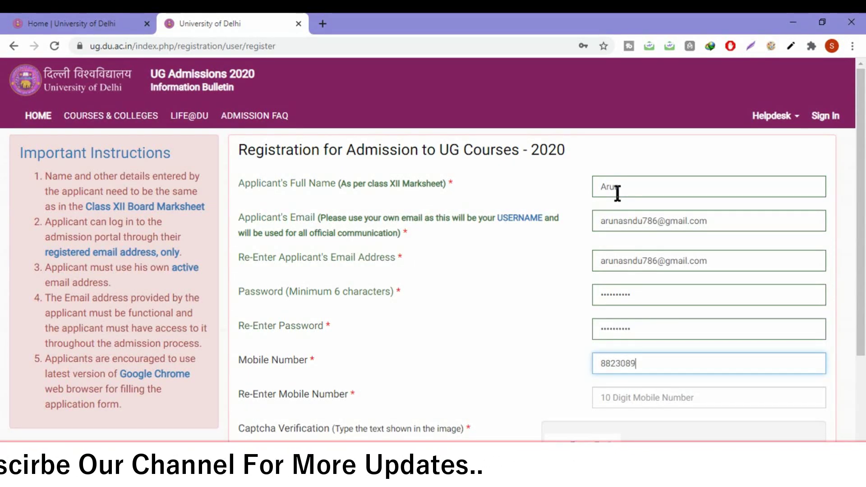
pyautogui.press('Tab')
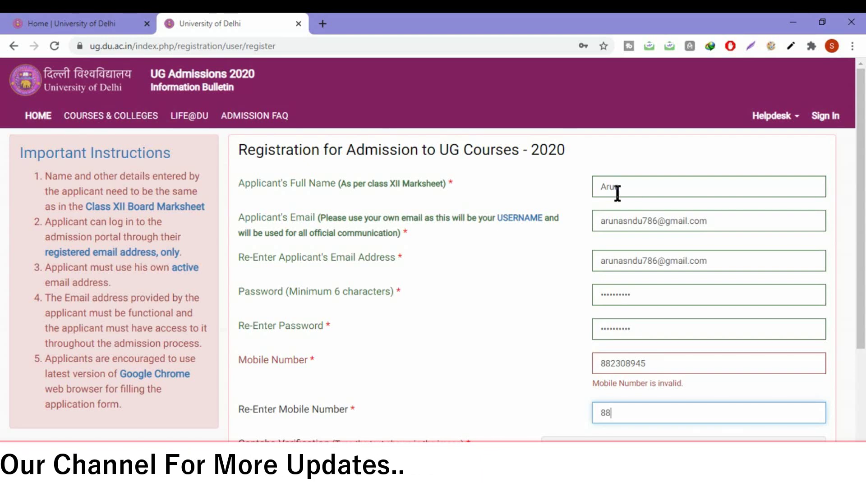
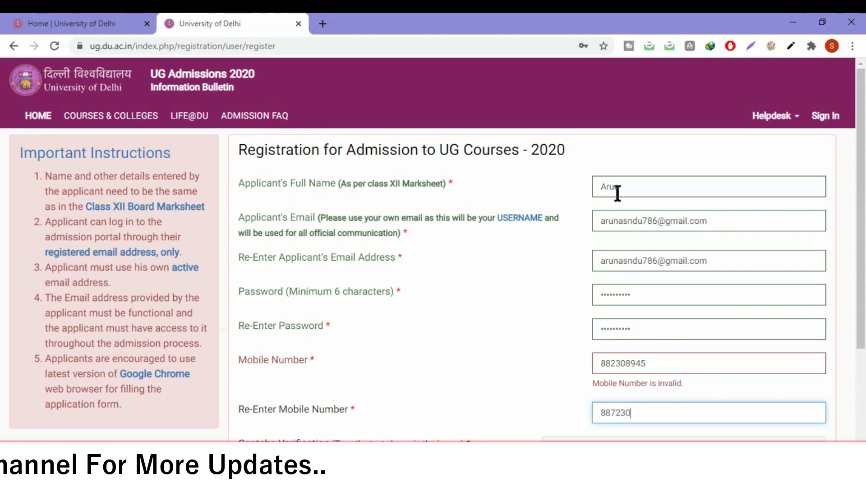
pyautogui.press('Tab')
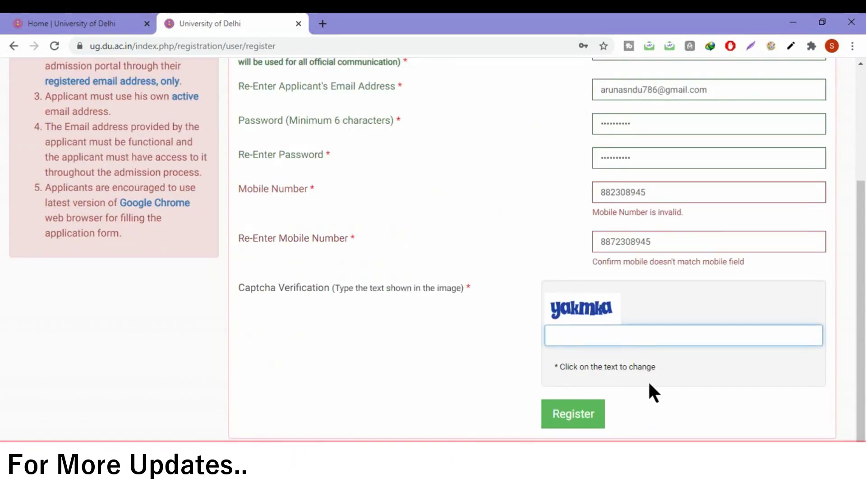
# Step: Correct the mobile number, enter the captcha and submit the registration form
pyautogui.click(613, 192)
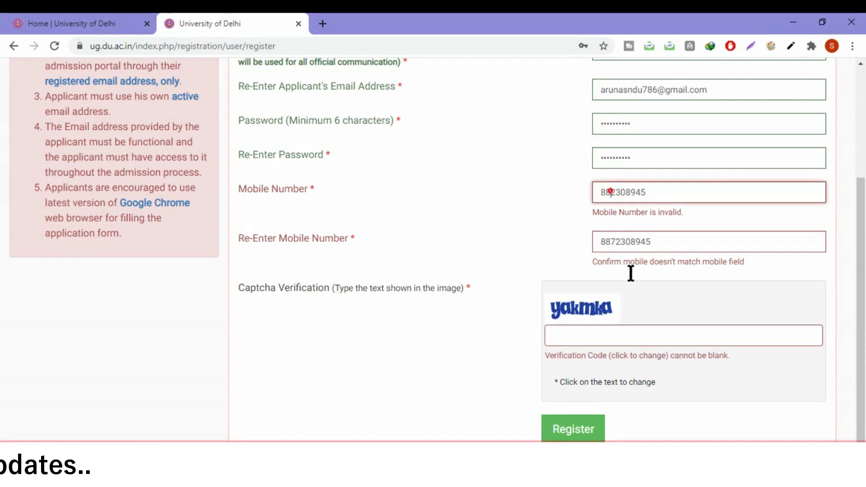
pyautogui.write('7')
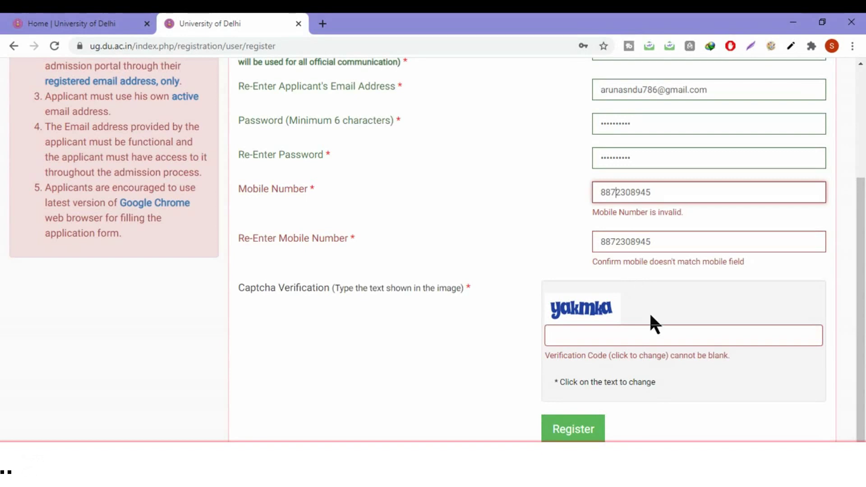
pyautogui.click(648, 335)
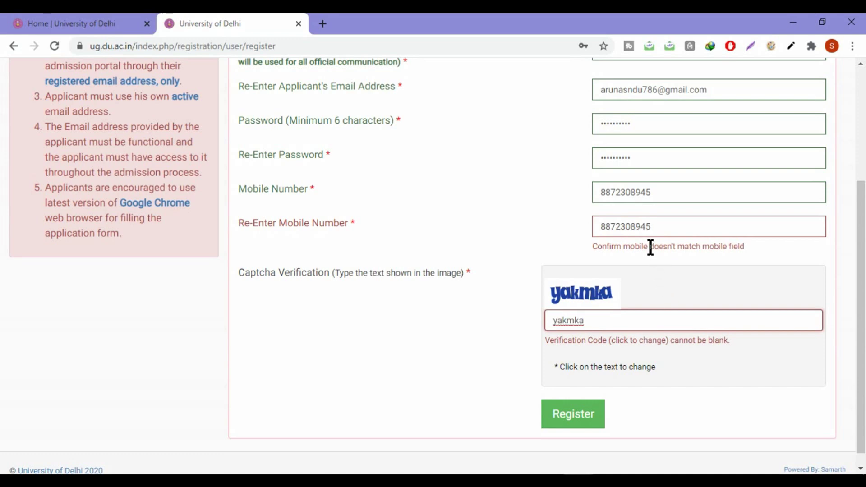
pyautogui.click(577, 423)
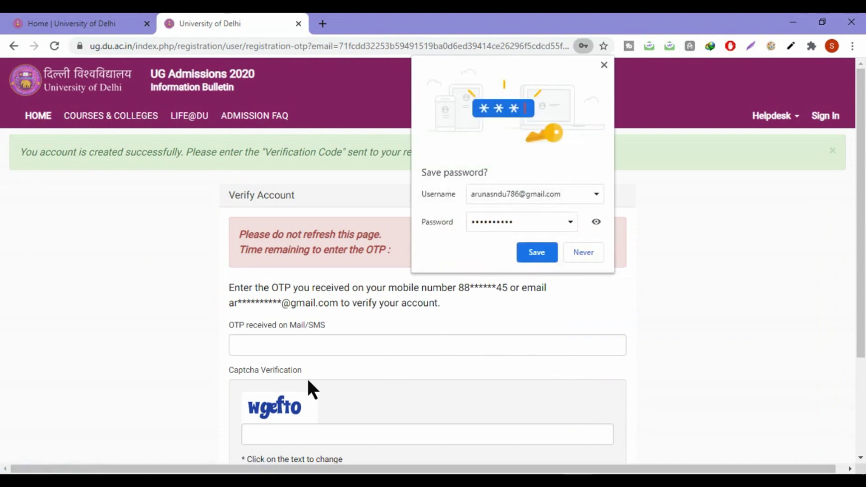
# Step: Save the login in the browser and enter the received OTP
pyautogui.click(528, 255)
pyautogui.click(325, 344)
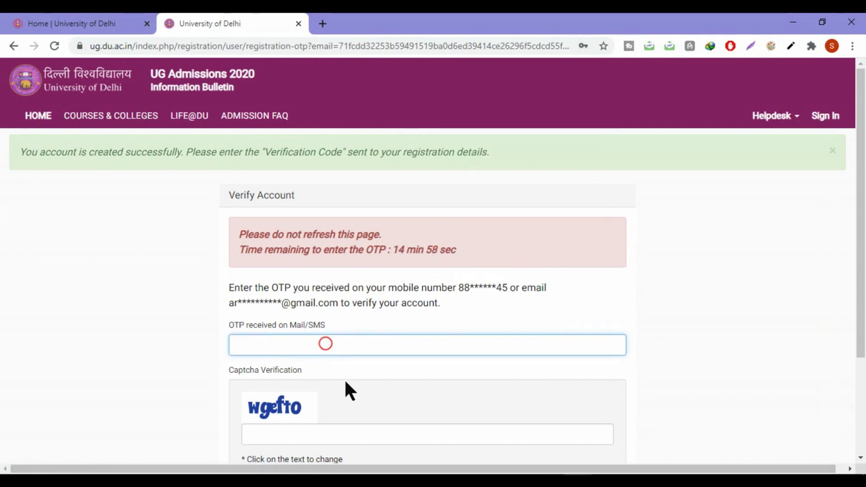
pyautogui.click(303, 431)
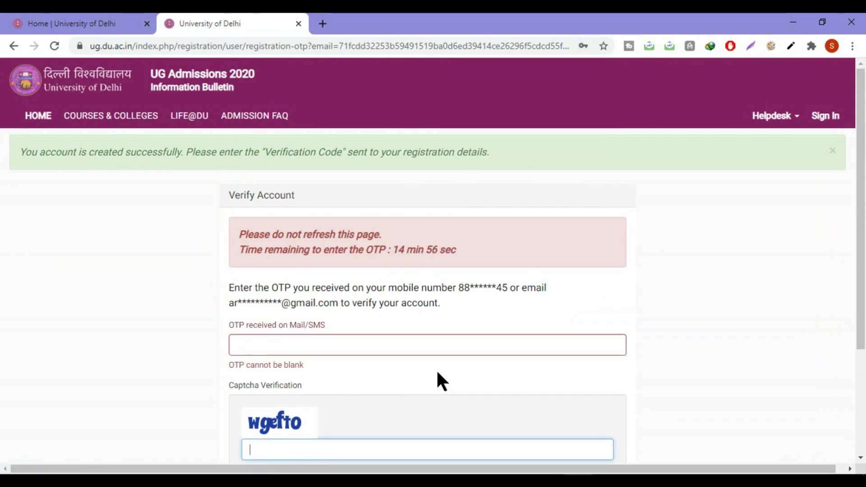
pyautogui.click(356, 340)
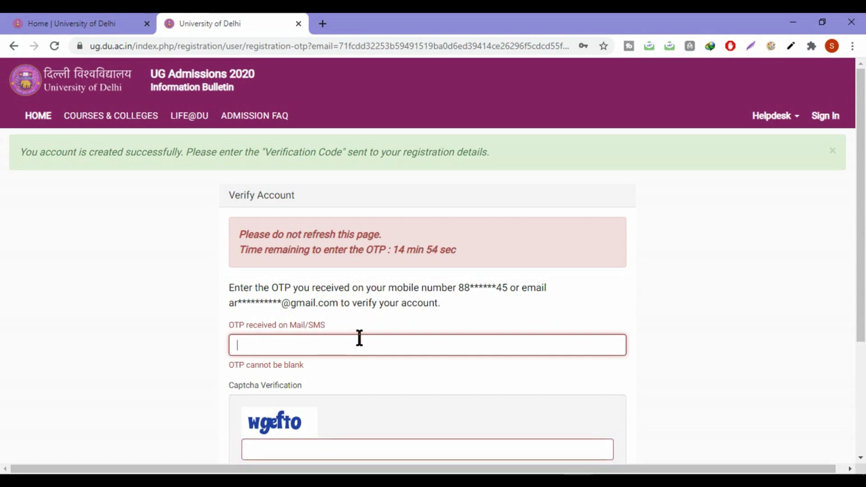
# Step: Enter the captcha, remove its extra letter, and submit the OTP
pyautogui.scroll(-3, 358, 339)
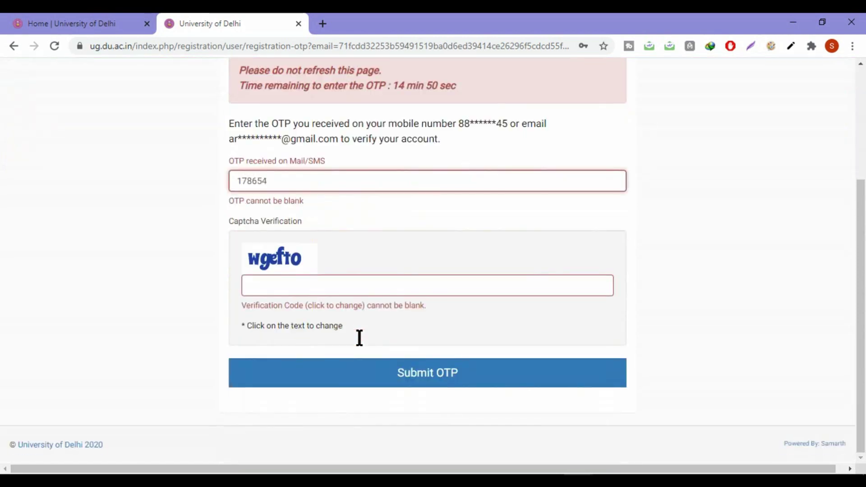
pyautogui.click(337, 281)
pyautogui.write('wegef')
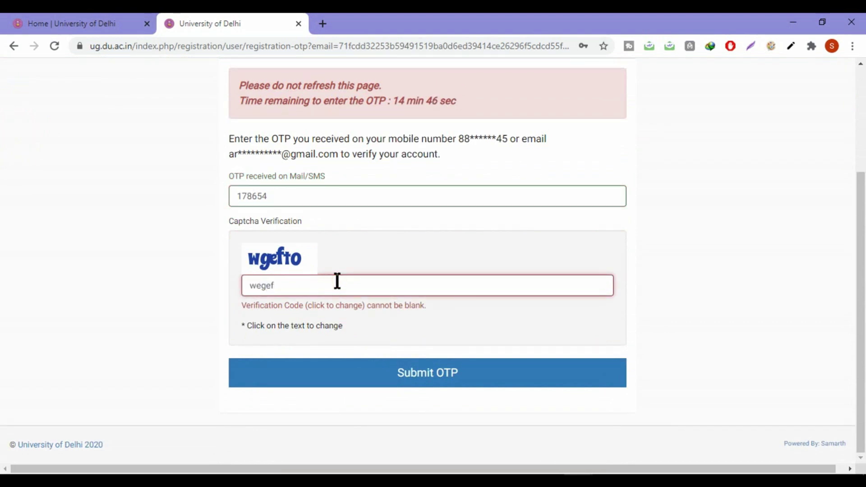
pyautogui.write('to')
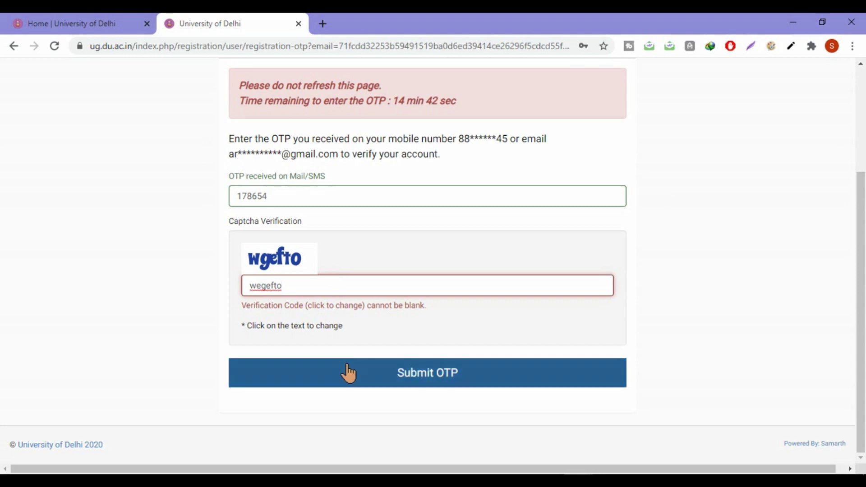
pyautogui.click(263, 286)
pyautogui.press('BackSpace')
pyautogui.click(307, 371)
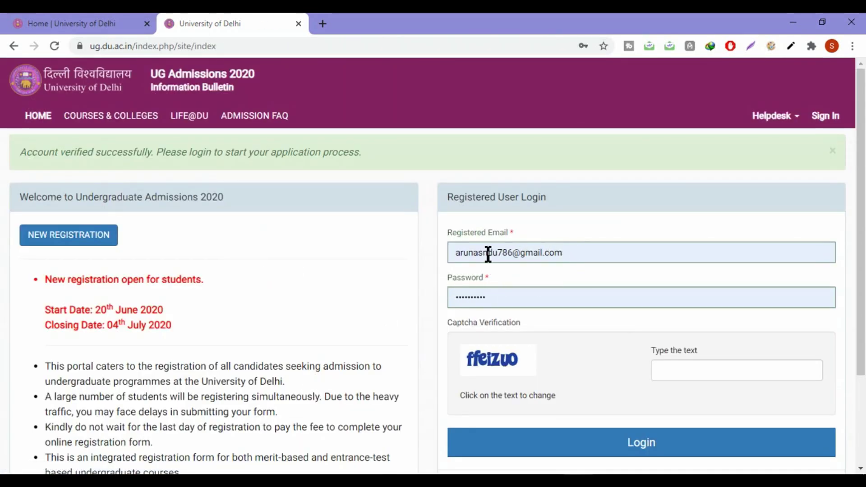
# Step: Log in with the captcha, retyping it correctly after the incorrect verification code error
pyautogui.click(717, 366)
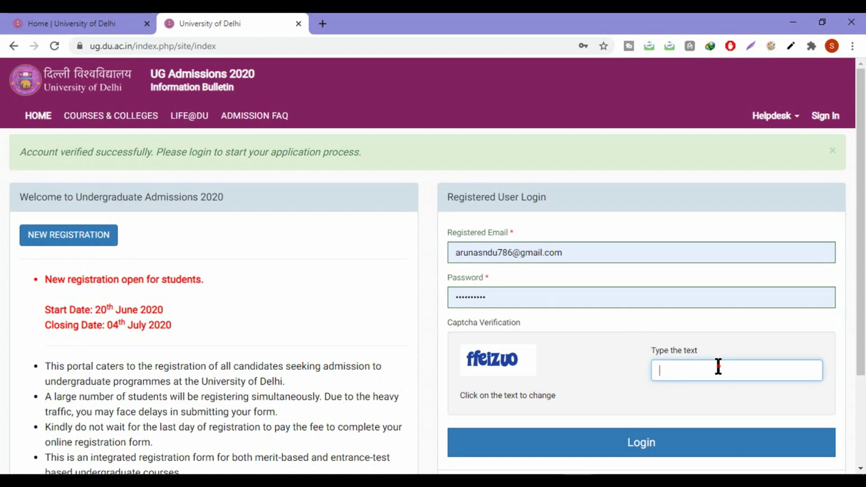
pyautogui.write('ffeixuo')
pyautogui.scroll(-1, 718, 366)
pyautogui.click(712, 392)
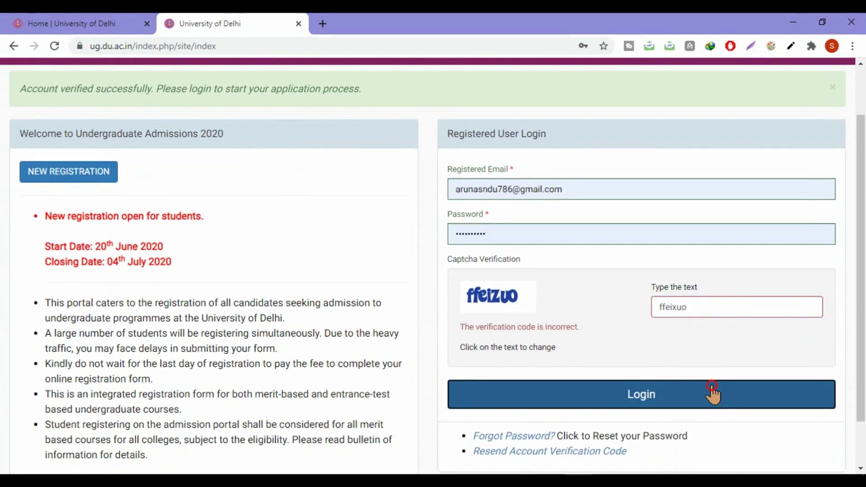
pyautogui.scroll(-1, 712, 394)
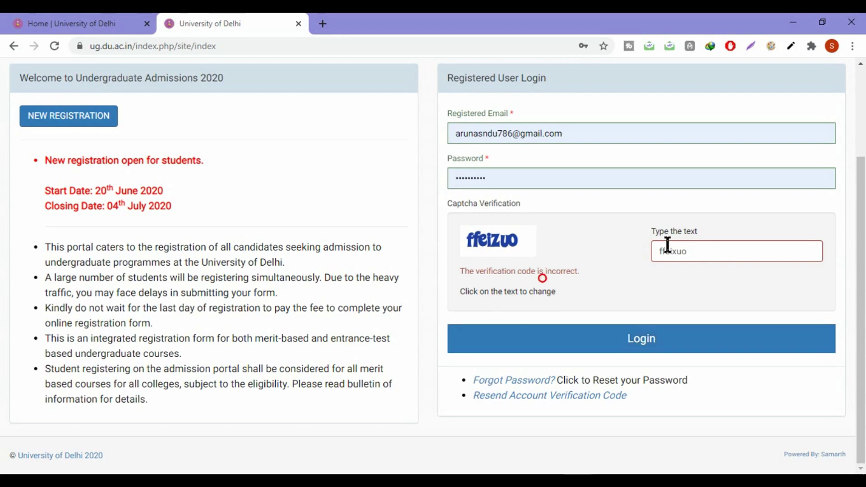
pyautogui.doubleClick(714, 243)
pyautogui.write('ff')
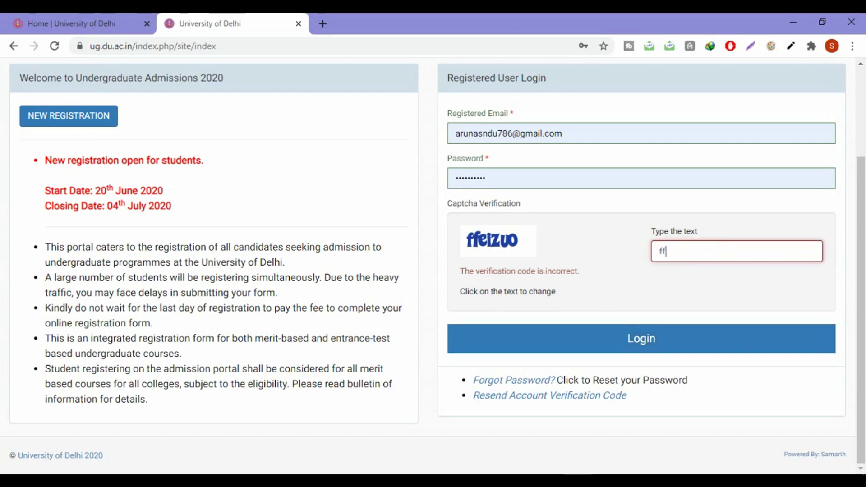
pyautogui.write('eixuo')
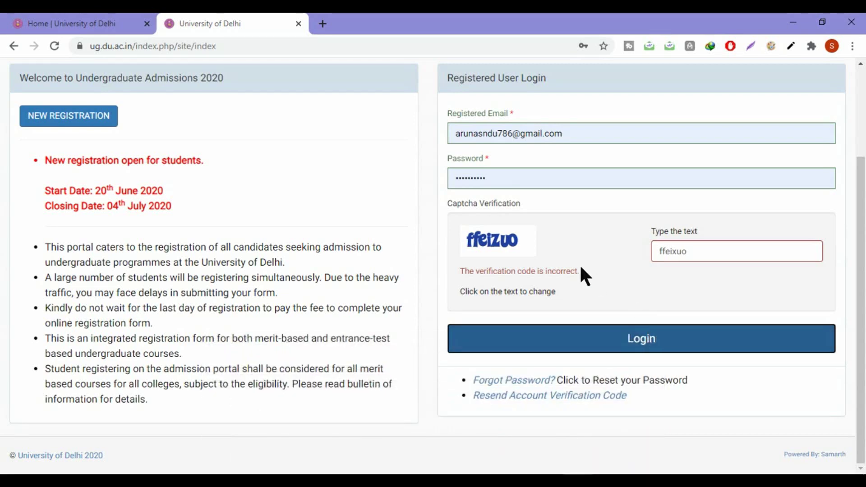
pyautogui.tripleClick(568, 270)
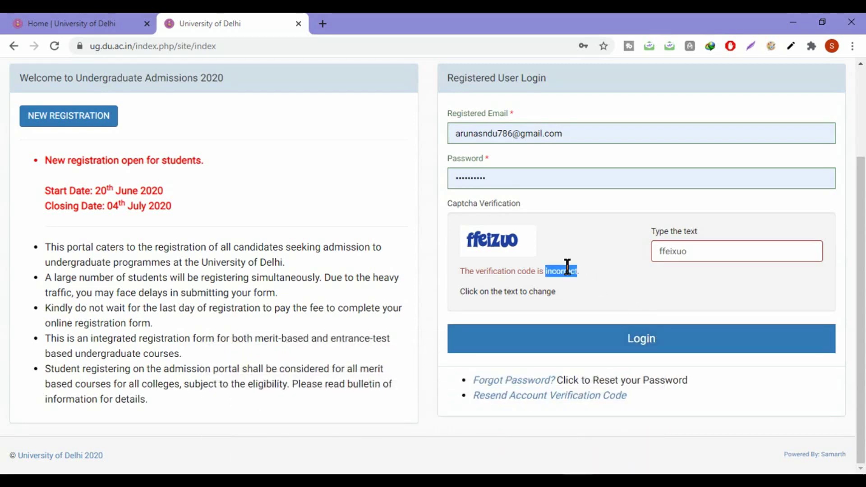
pyautogui.doubleClick(706, 252)
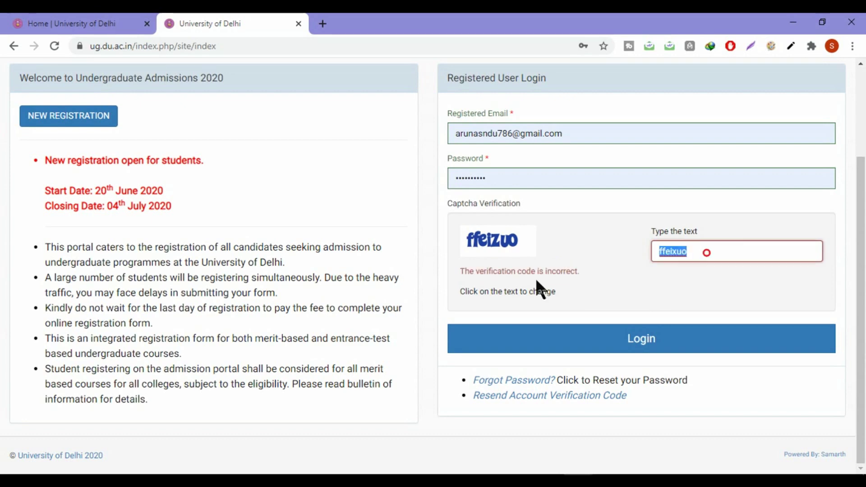
pyautogui.write('ffeizuo')
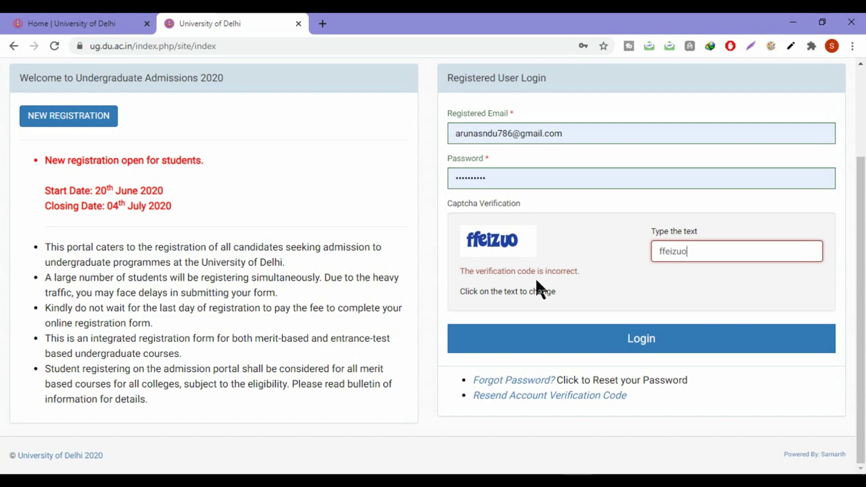
pyautogui.click(573, 347)
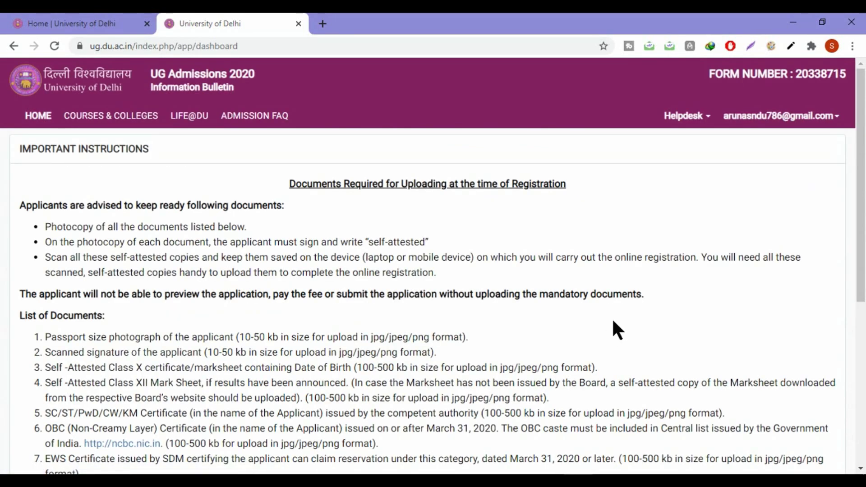
# Step: Review the required documents: Class X certificate, Class XII mark sheet, category and ECA certificates
pyautogui.click(835, 116)
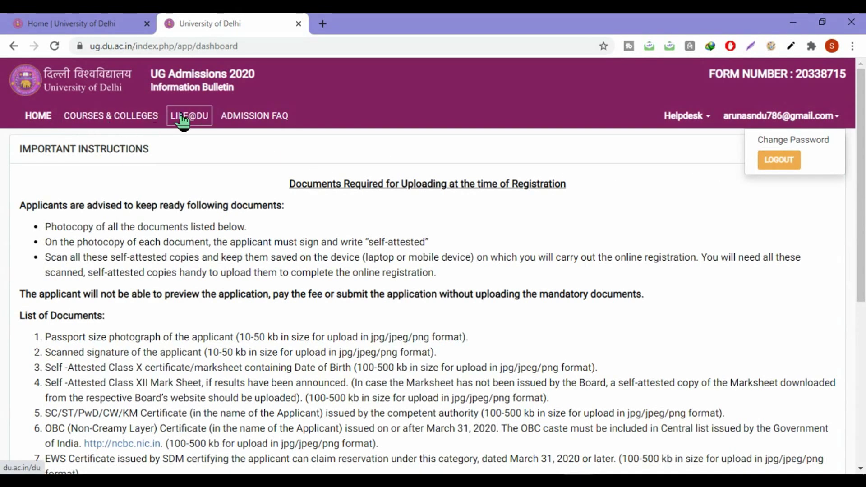
pyautogui.scroll(-1, 448, 199)
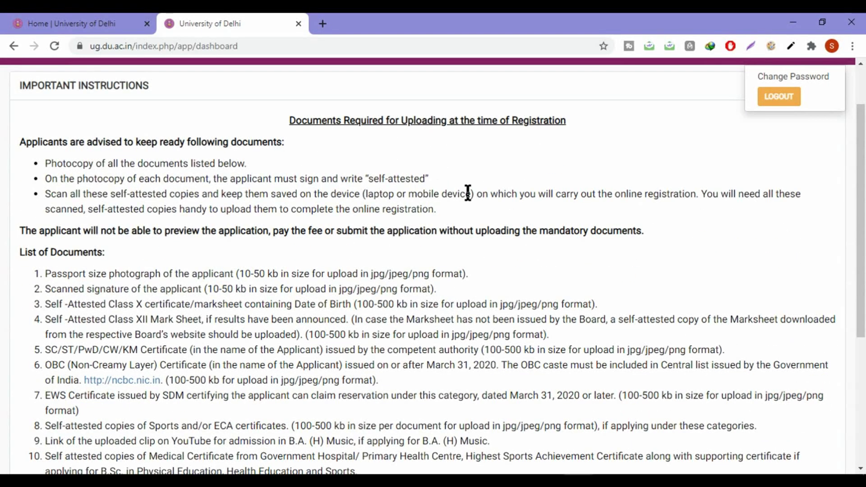
pyautogui.scroll(-1, 467, 192)
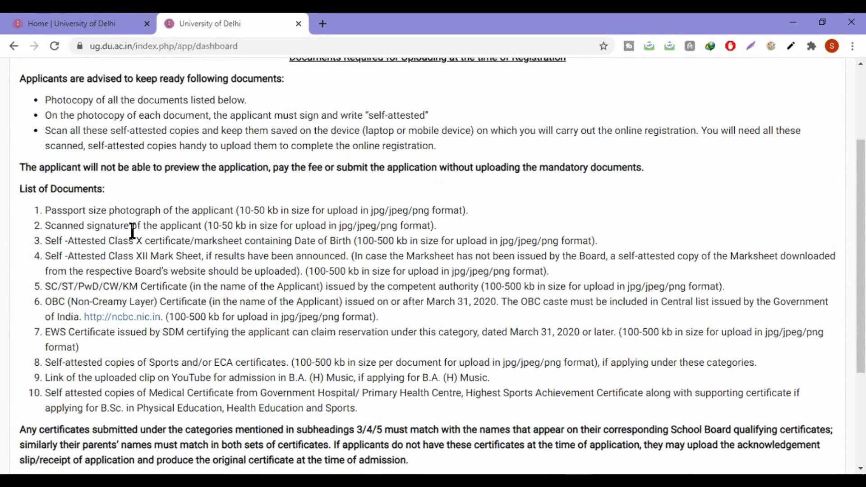
pyautogui.moveTo(137, 241); pyautogui.dragTo(185, 242)
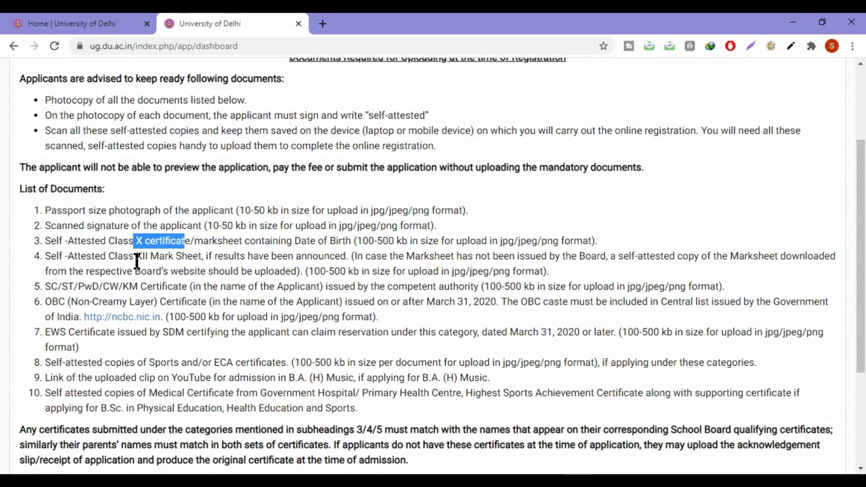
pyautogui.moveTo(134, 261); pyautogui.dragTo(209, 271)
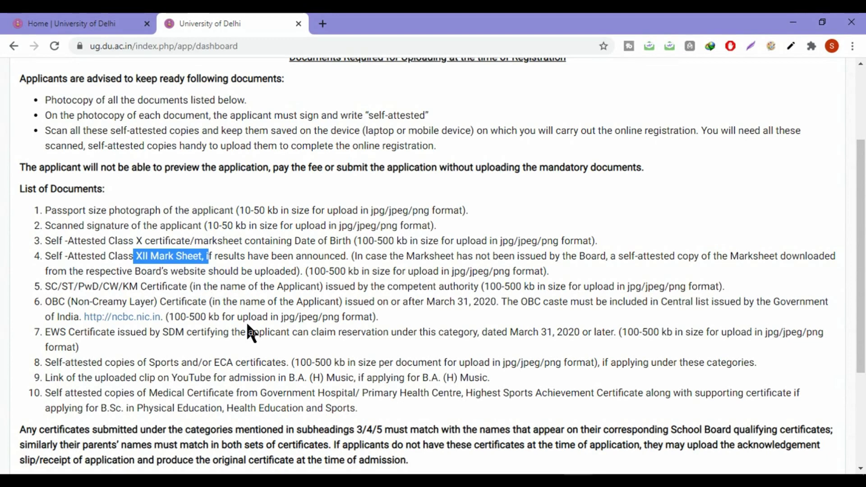
pyautogui.moveTo(43, 287); pyautogui.dragTo(171, 285)
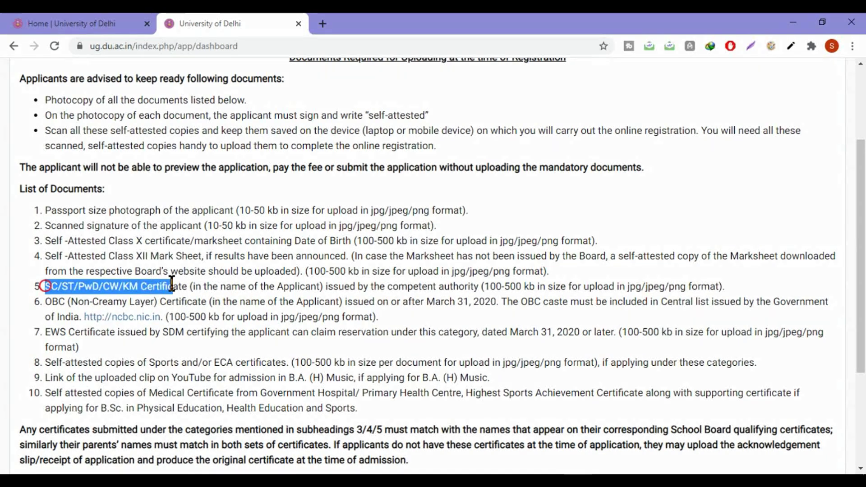
pyautogui.scroll(-2, 217, 300)
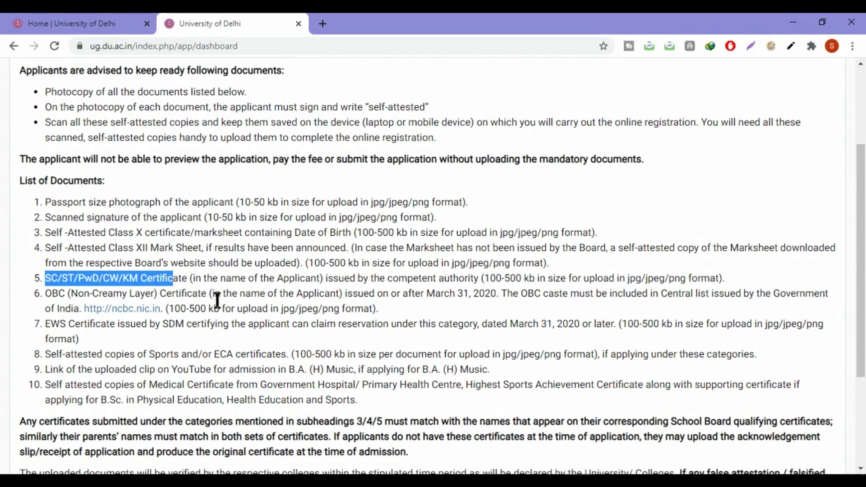
pyautogui.moveTo(51, 268); pyautogui.dragTo(130, 269)
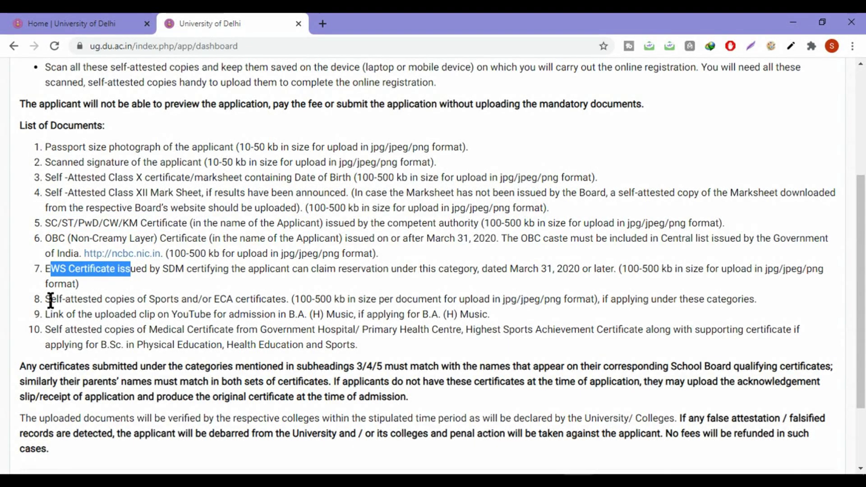
pyautogui.click(217, 299)
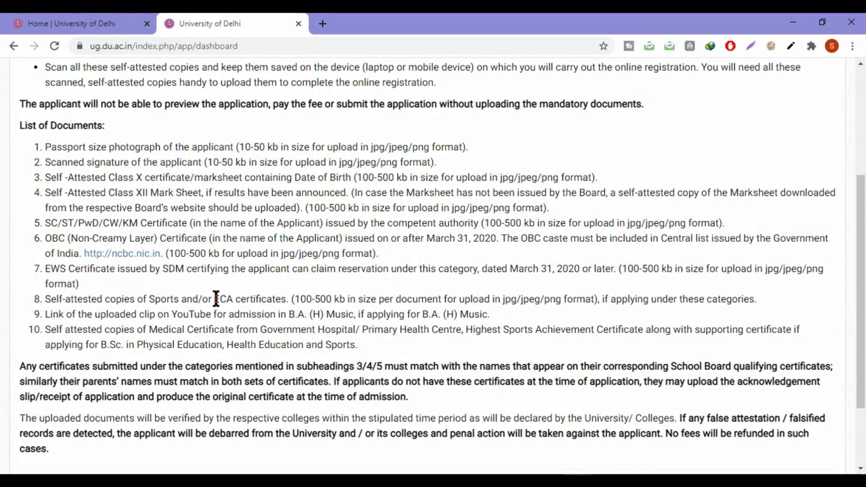
pyautogui.moveTo(217, 299); pyautogui.dragTo(246, 299)
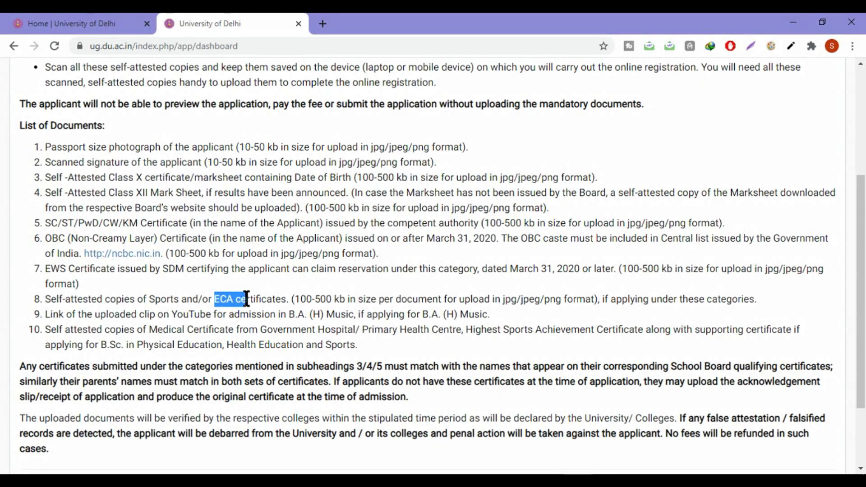
# Step: Tick 'I have read the important information' and submit the instructions
pyautogui.scroll(-3, 246, 299)
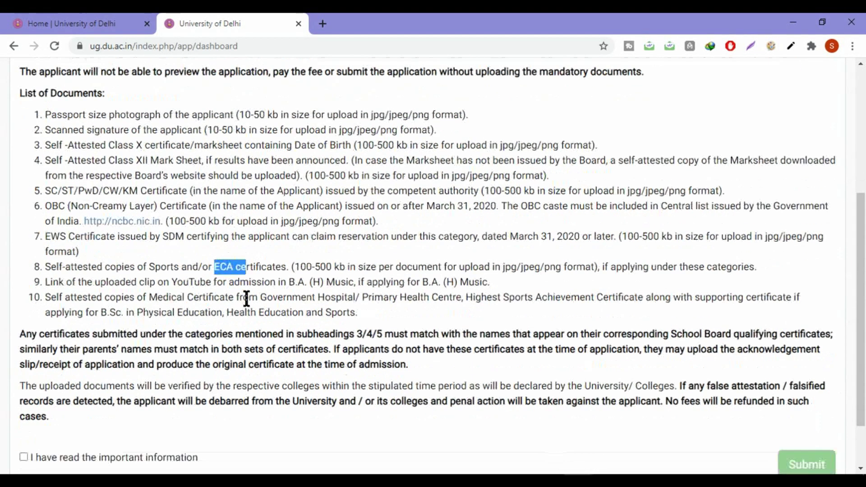
pyautogui.scroll(5, 246, 299)
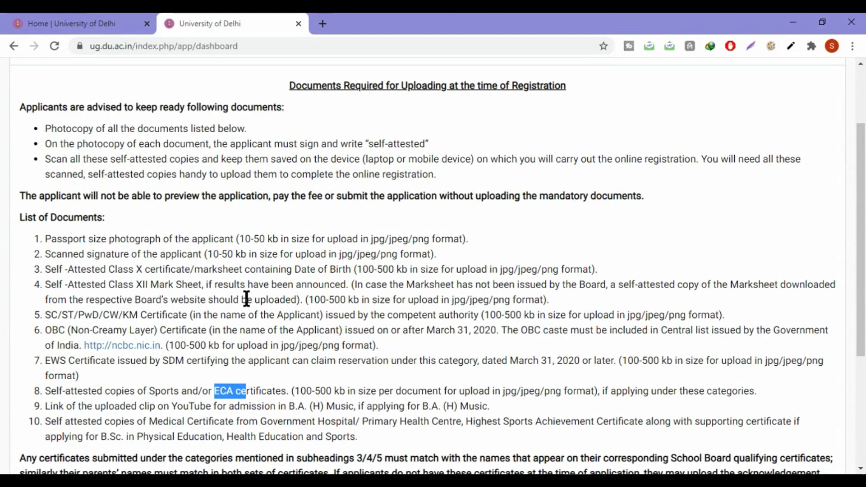
pyautogui.scroll(-4, 247, 299)
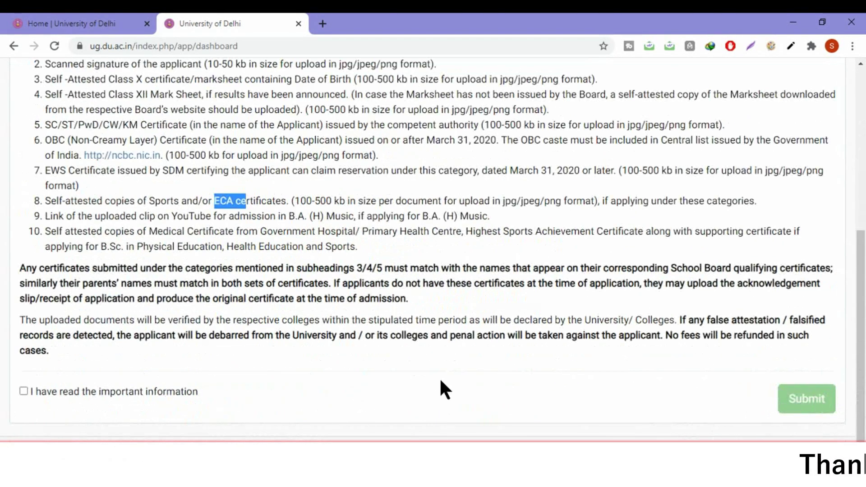
pyautogui.click(23, 390)
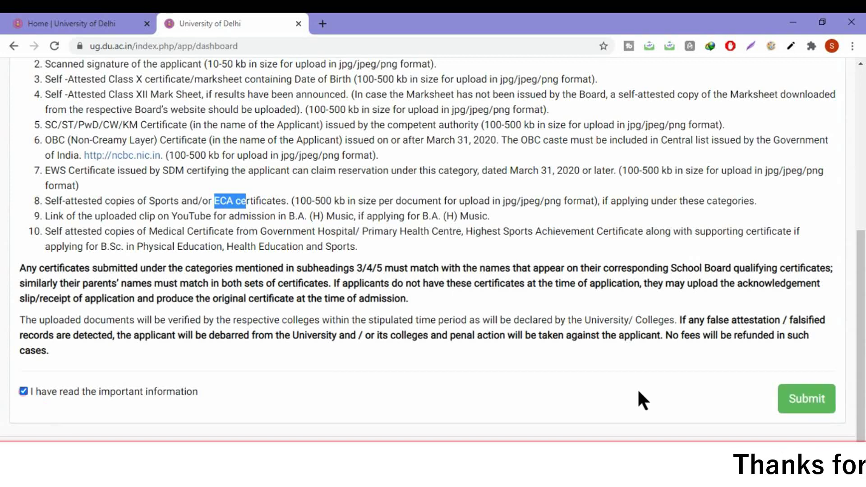
pyautogui.click(816, 399)
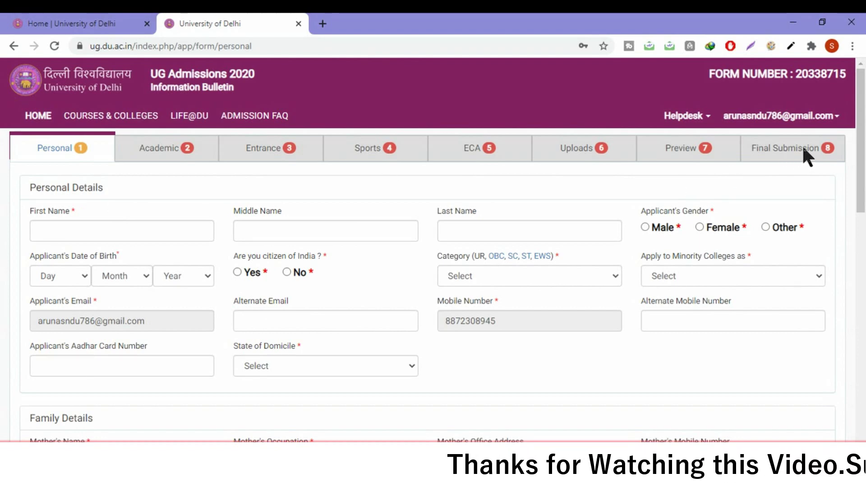
# Step: Enter the applicant's first, middle and last names
pyautogui.click(78, 231)
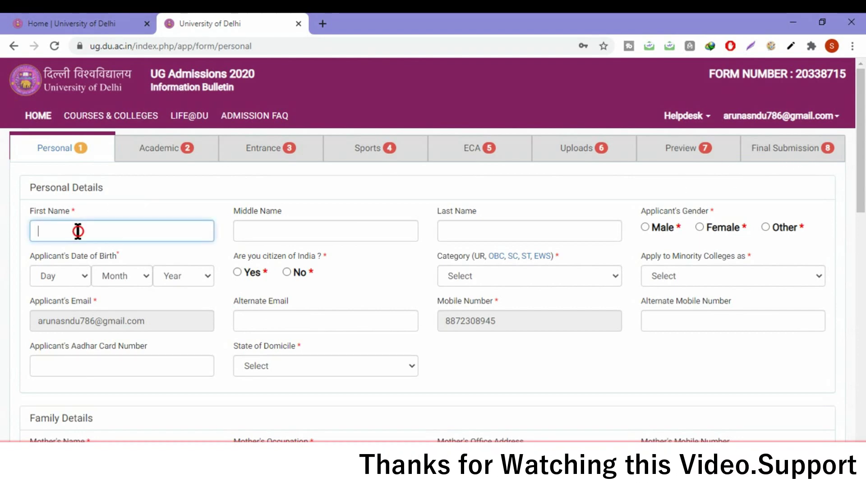
pyautogui.press('Tab')
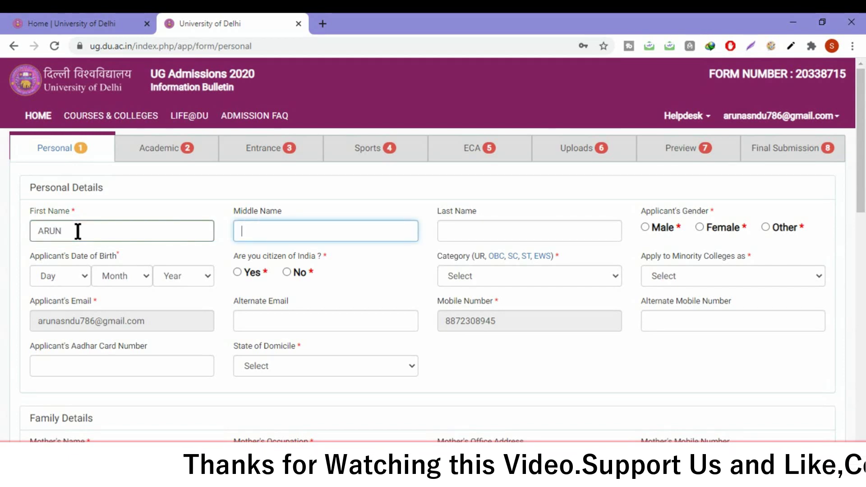
pyautogui.write('ARUNA')
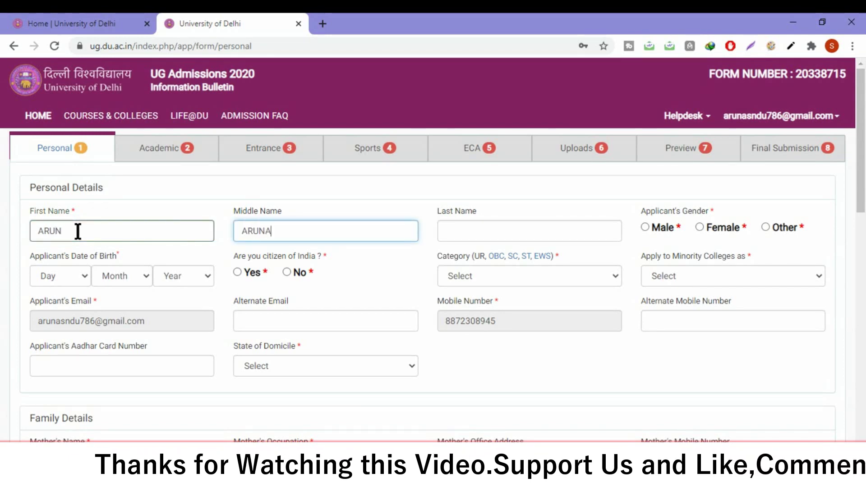
pyautogui.press('Tab')
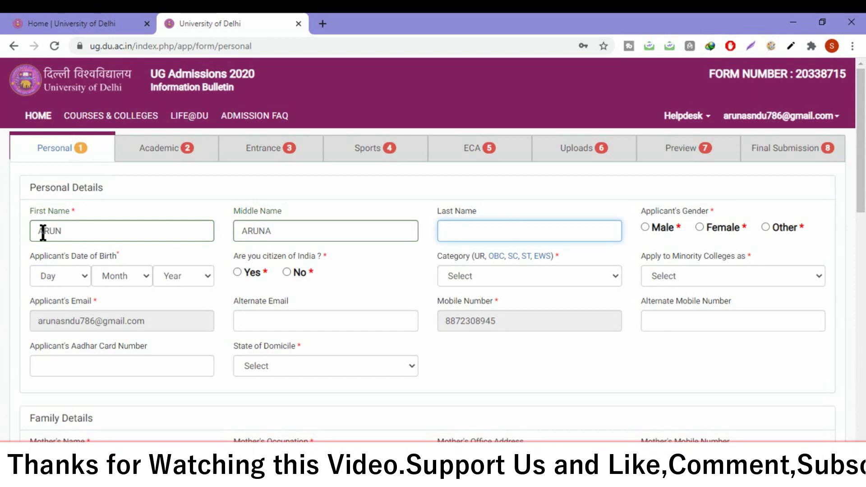
pyautogui.doubleClick(278, 235)
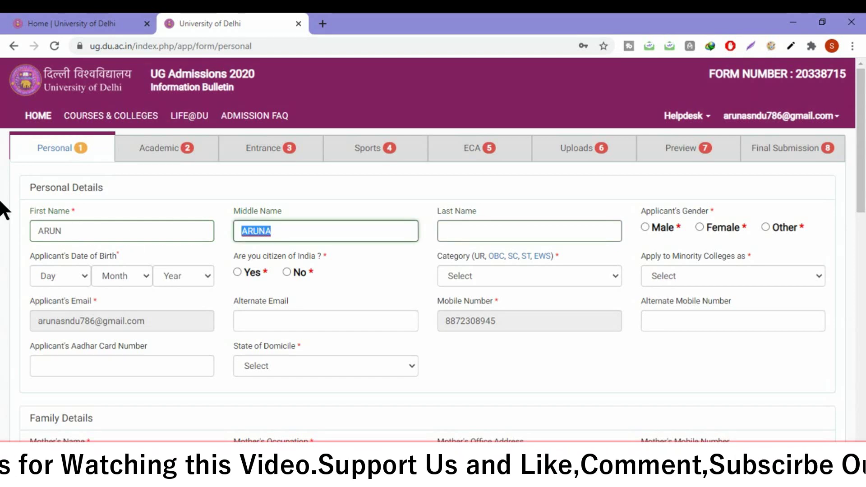
pyautogui.press('Tab')
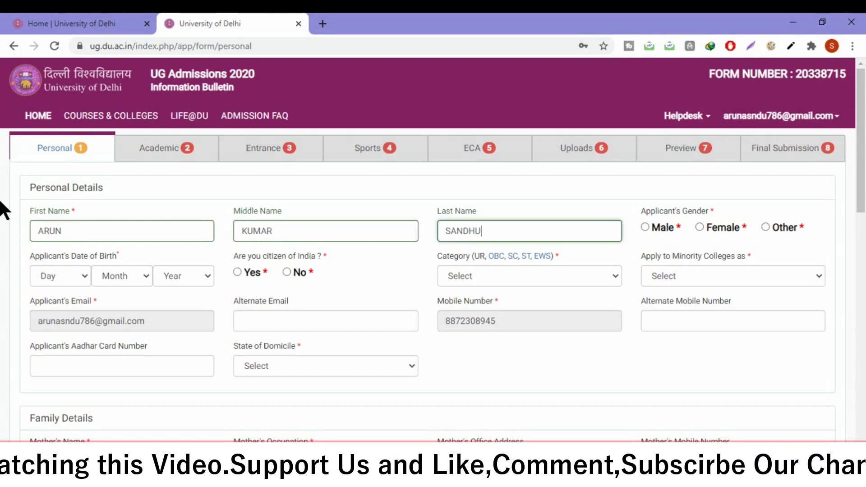
# Step: Set gender to Male and close the women colleges warning popup
pyautogui.press('Tab')
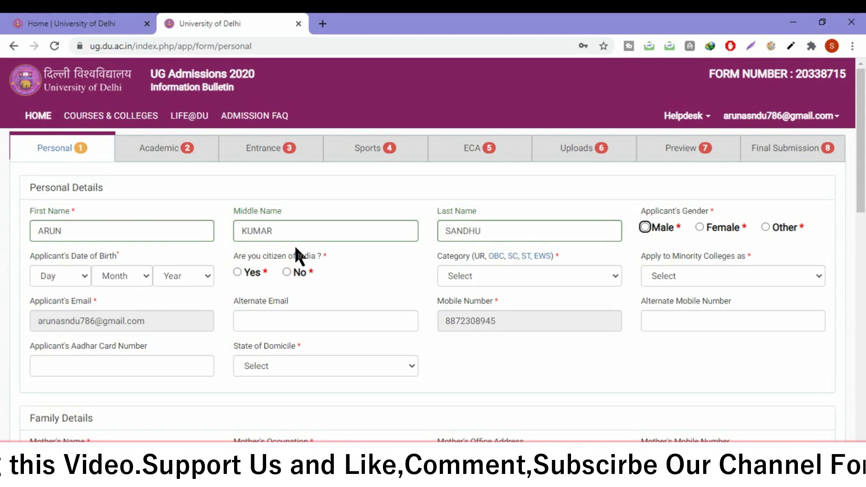
pyautogui.click(646, 227)
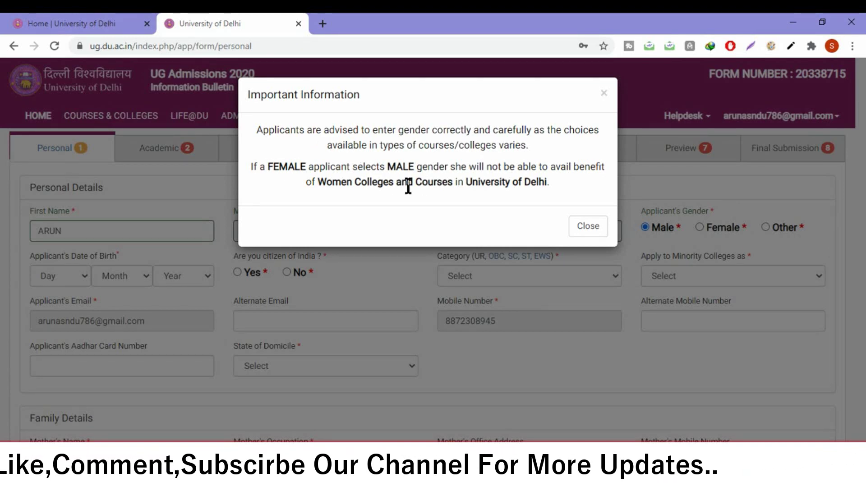
pyautogui.moveTo(320, 182); pyautogui.dragTo(420, 185)
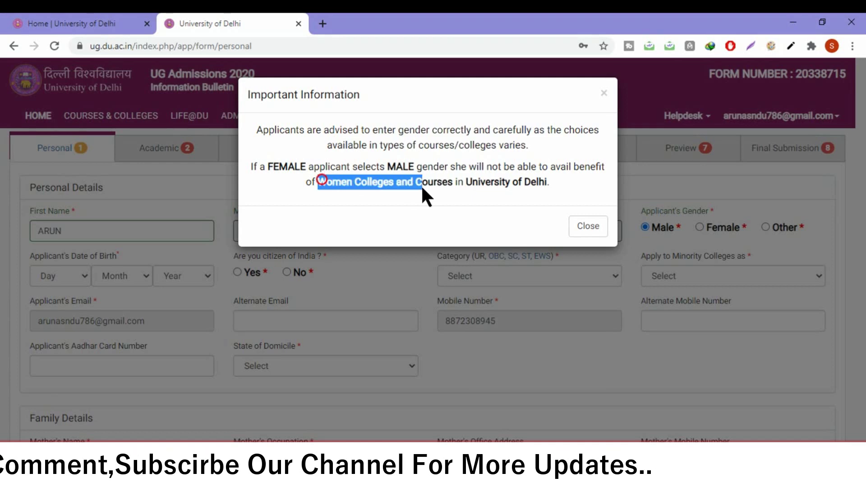
pyautogui.click(600, 226)
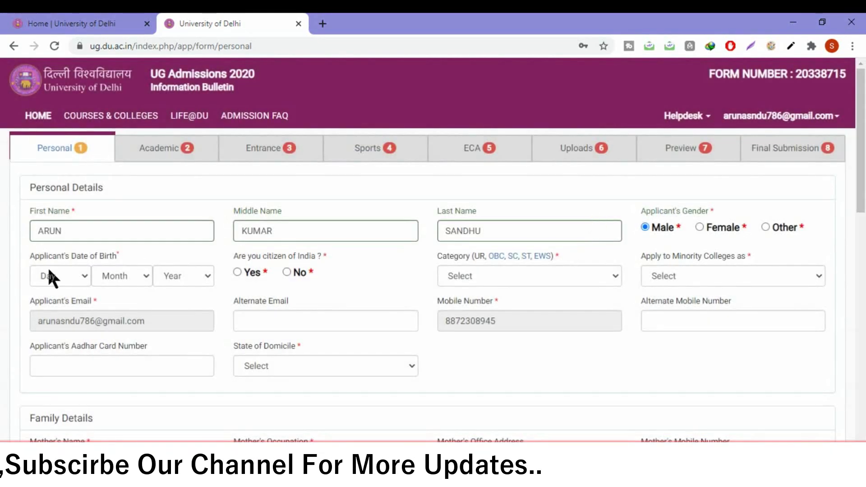
pyautogui.click(48, 271)
pyautogui.write('12')
pyautogui.press('Return')
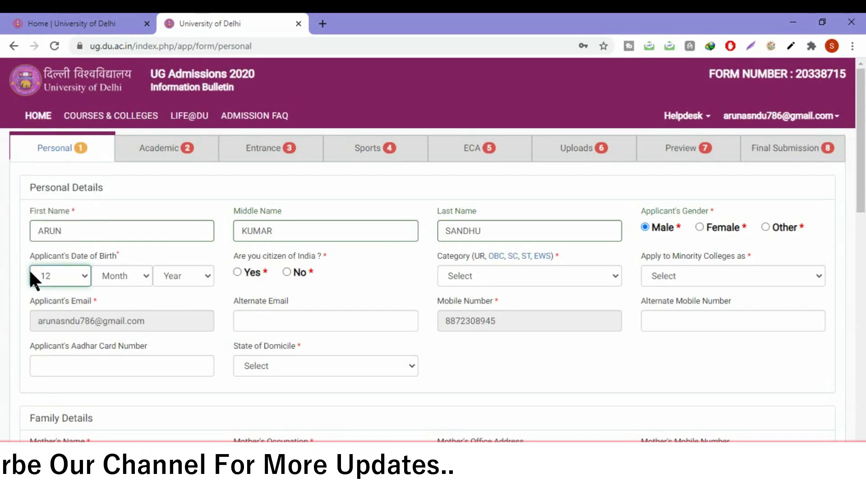
pyautogui.press('Tab')
pyautogui.write('june')
pyautogui.press('Tab')
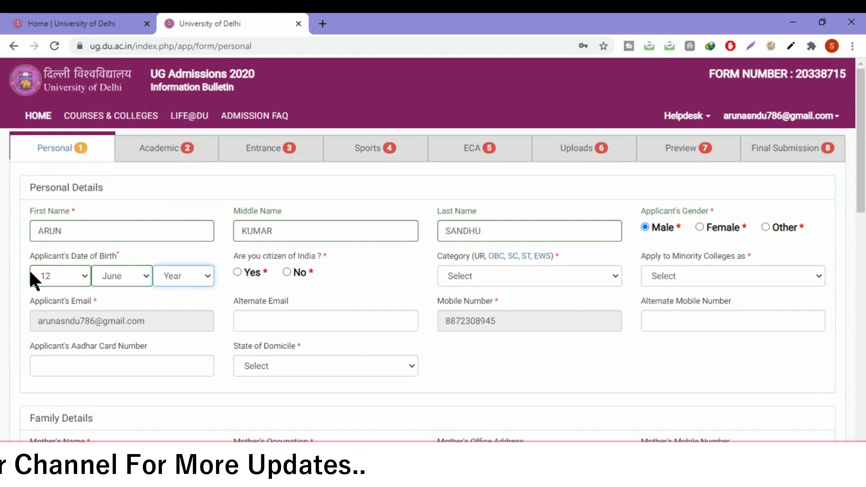
pyautogui.write('1991')
pyautogui.press('Tab')
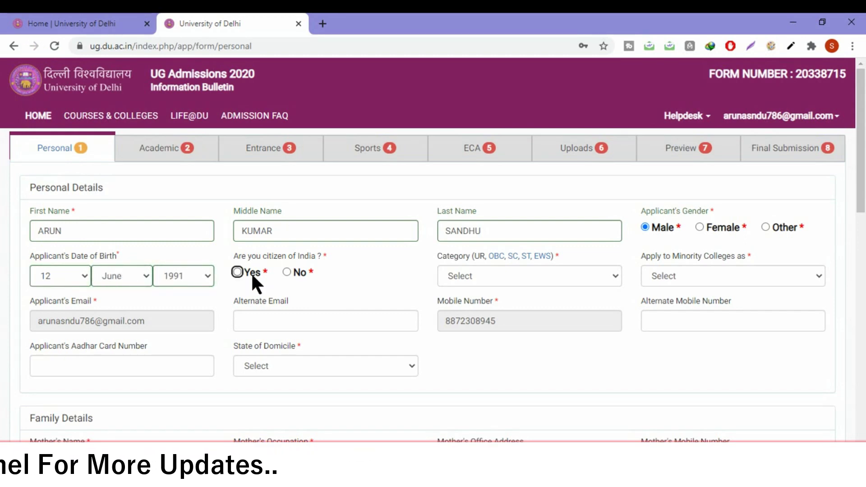
pyautogui.click(238, 272)
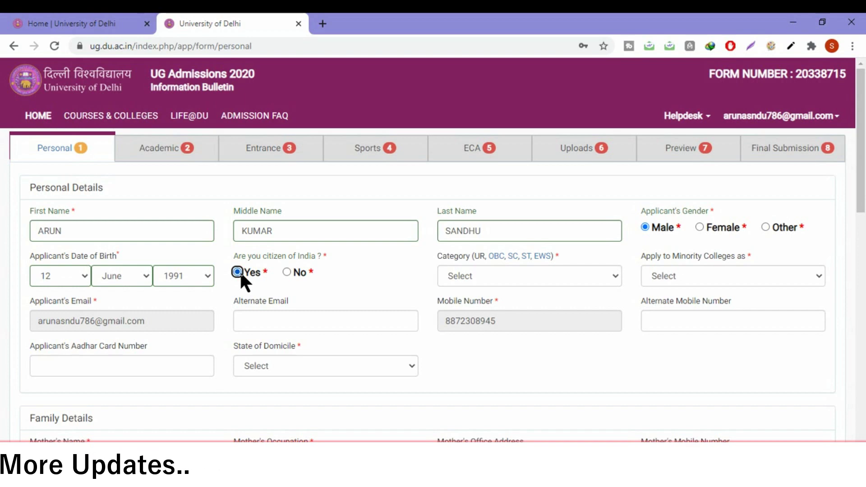
# Step: Set category to SC and Minority Colleges to Not Applicable
pyautogui.click(527, 279)
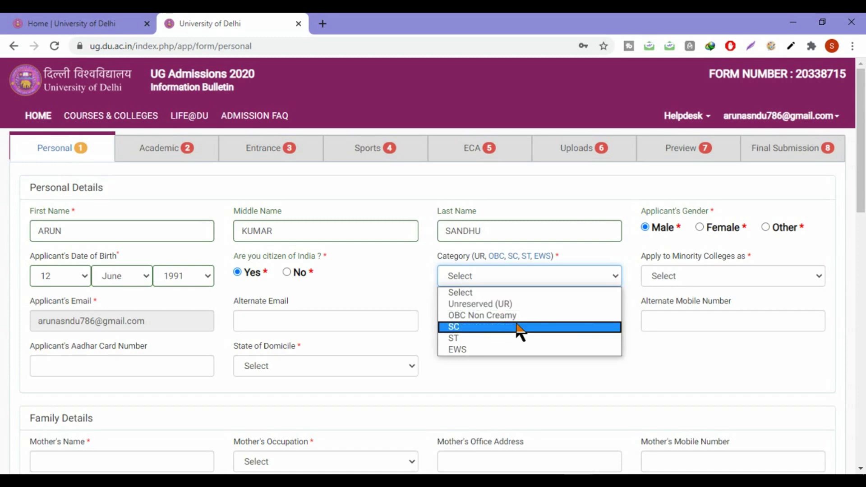
pyautogui.click(519, 318)
pyautogui.click(518, 273)
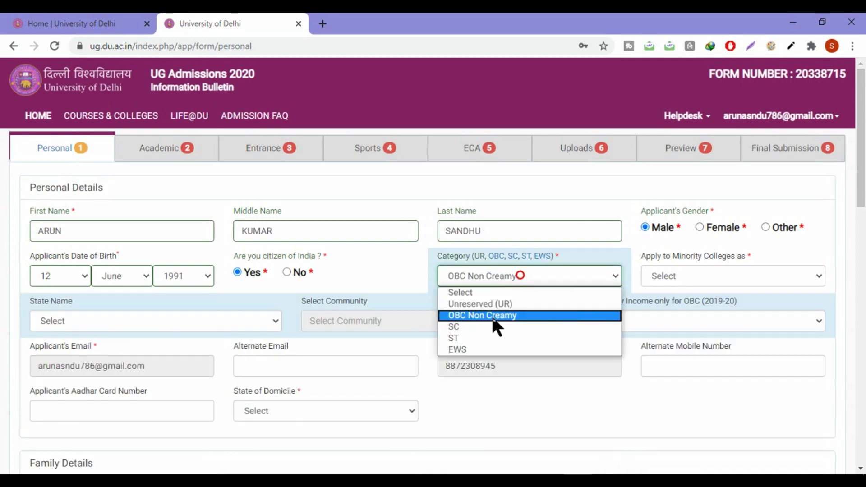
pyautogui.click(493, 318)
pyautogui.click(672, 268)
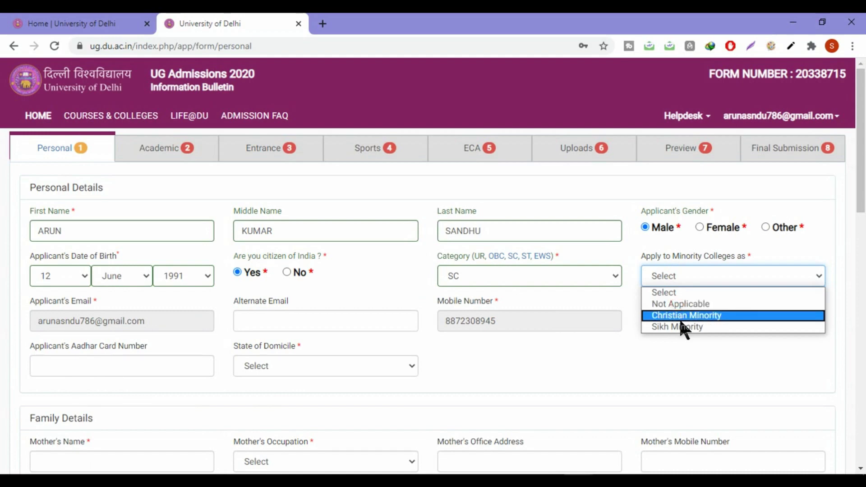
pyautogui.click(673, 305)
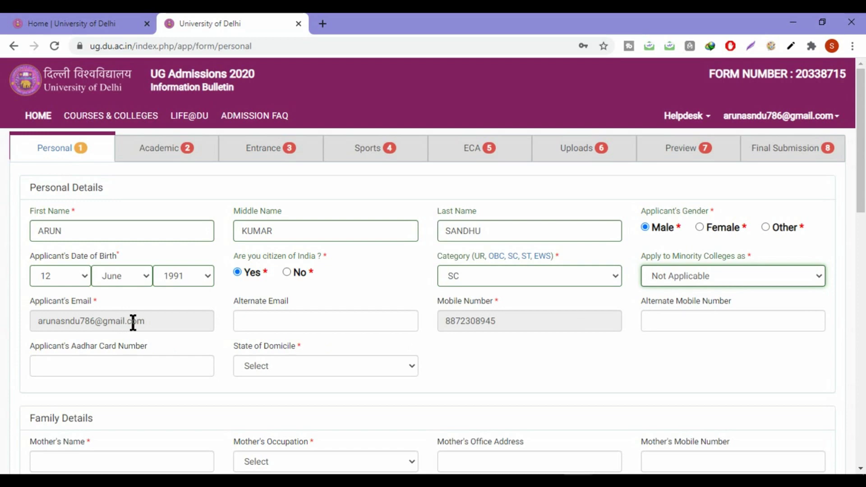
pyautogui.click(293, 320)
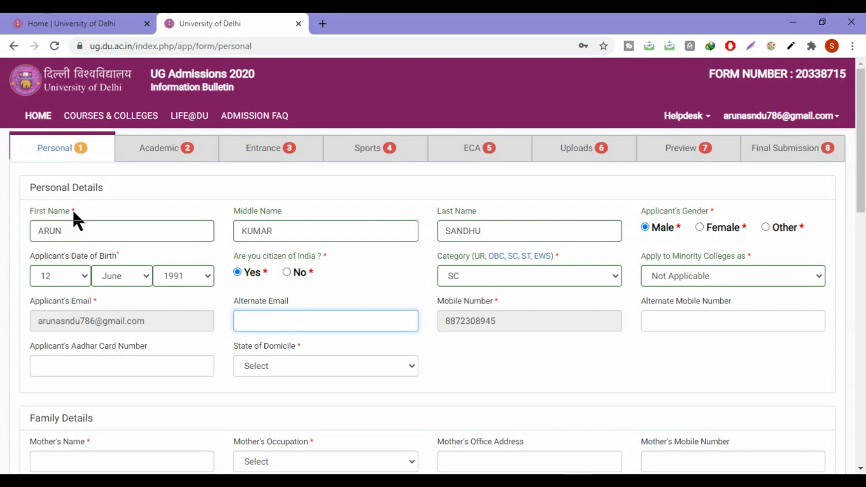
# Step: Enter the Aadhar card number and set State of Domicile to Punjab
pyautogui.scroll(-3, 195, 223)
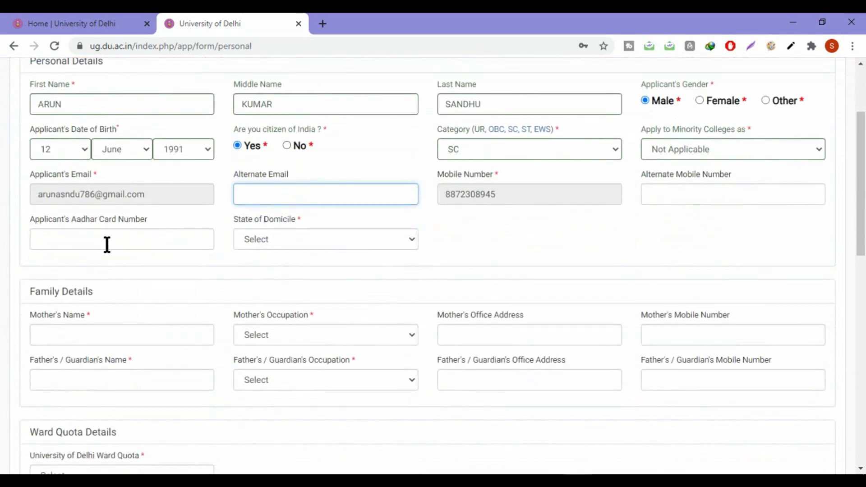
pyautogui.click(107, 245)
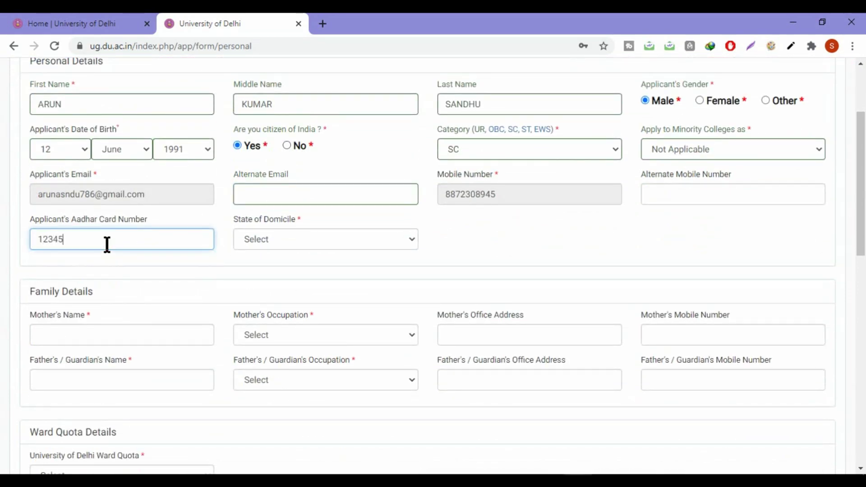
pyautogui.click(267, 241)
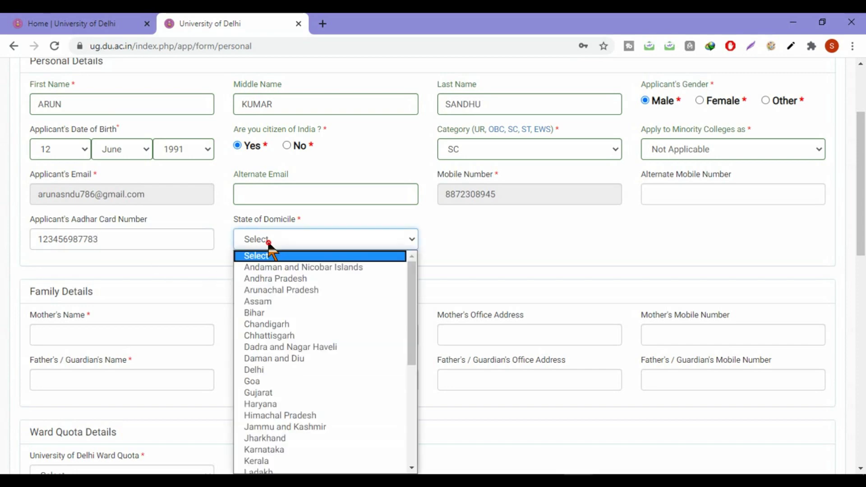
pyautogui.press('p')
pyautogui.press('u')
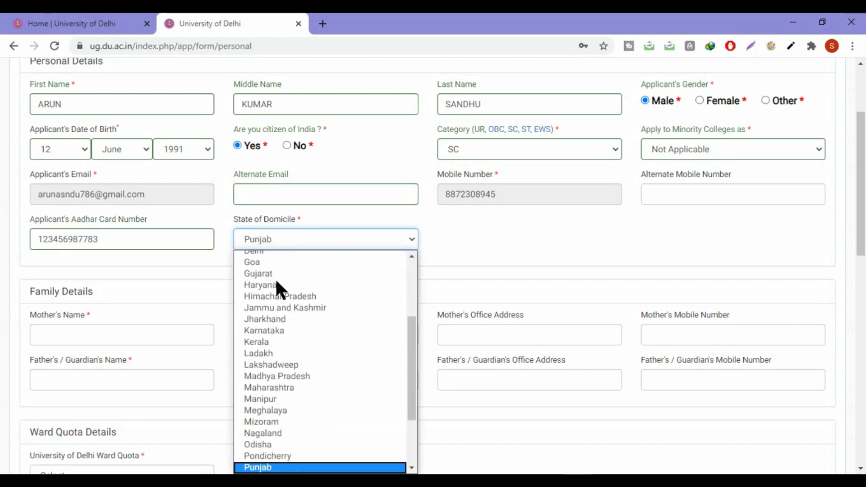
pyautogui.press('Return')
pyautogui.scroll(-1, 276, 277)
pyautogui.click(102, 274)
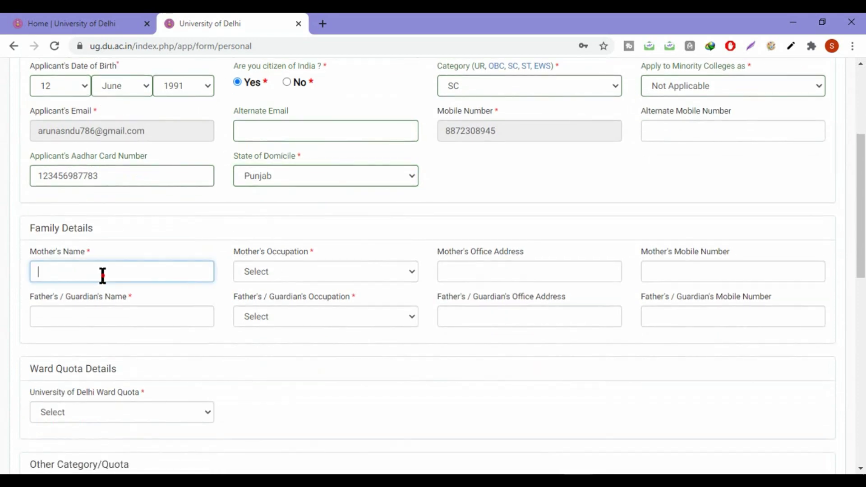
# Step: Enter the mother's name and set her occupation to Home Maker
pyautogui.write('ARUNA')
pyautogui.press('Tab')
pyautogui.press('h')
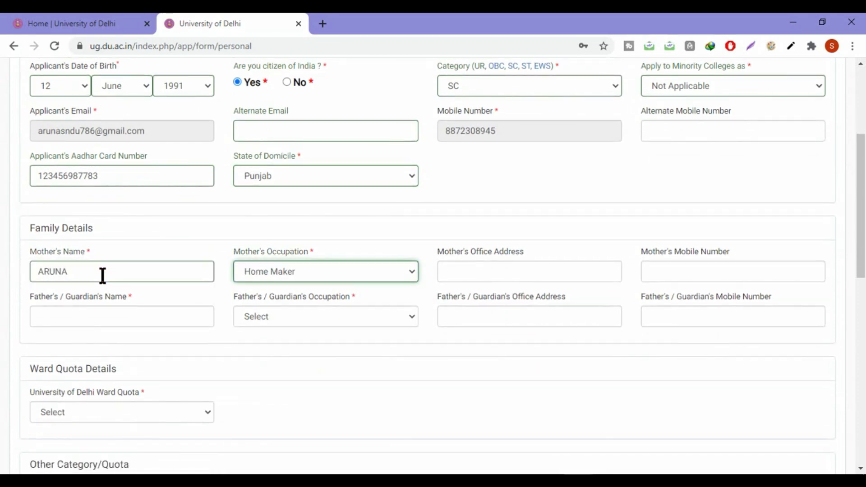
pyautogui.press('Tab')
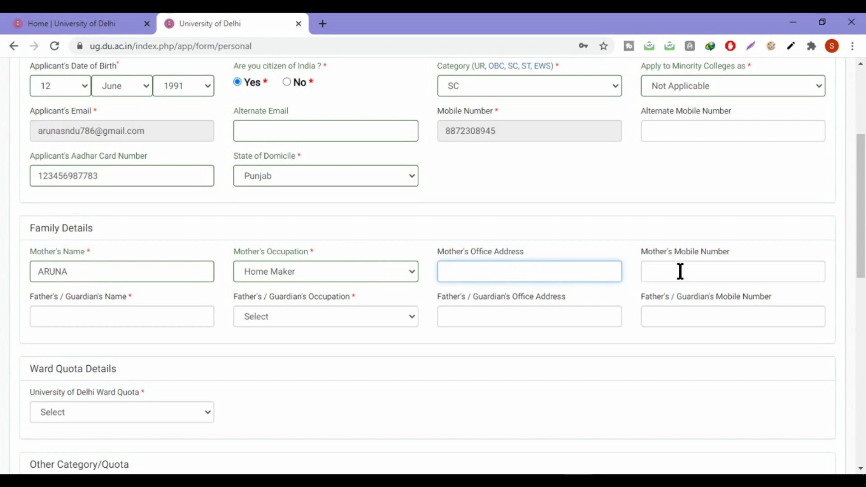
# Step: Enter the father's name and set his occupation to Government Service
pyautogui.click(61, 320)
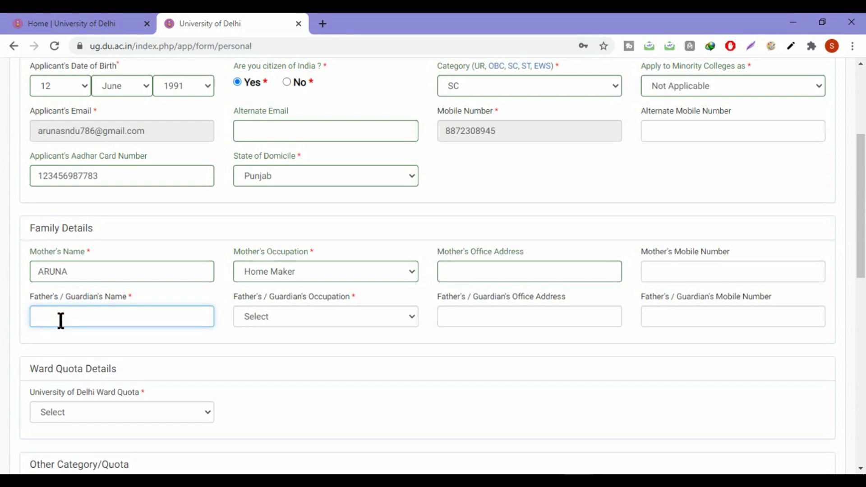
pyautogui.write('VARUN')
pyautogui.press('Tab')
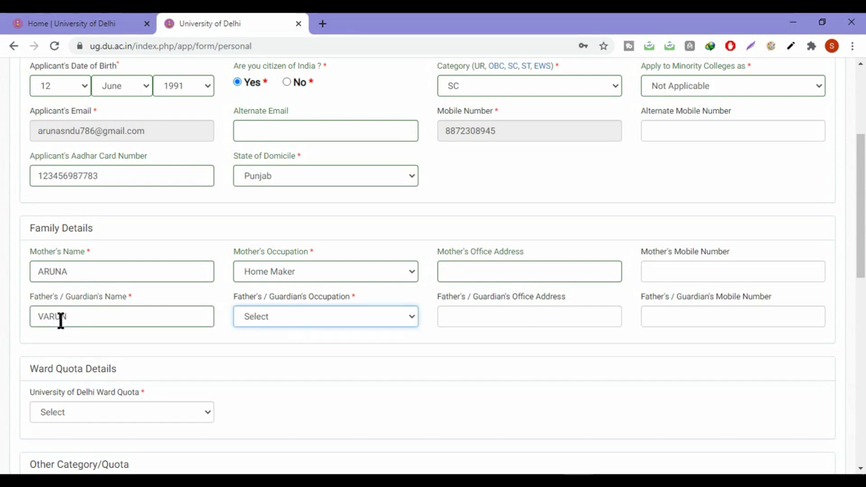
pyautogui.click(352, 318)
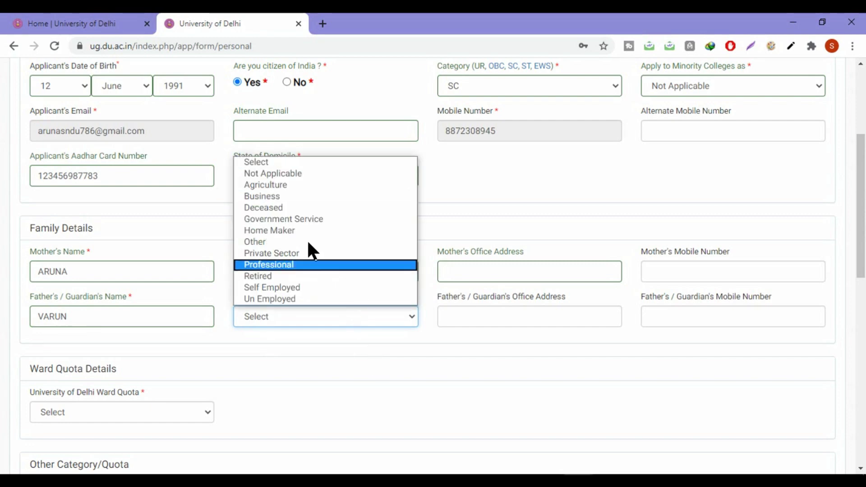
pyautogui.click(309, 219)
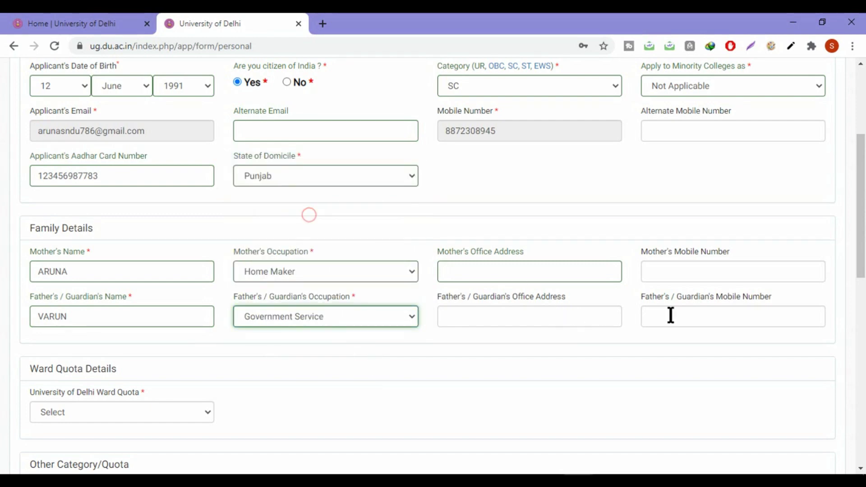
pyautogui.click(536, 267)
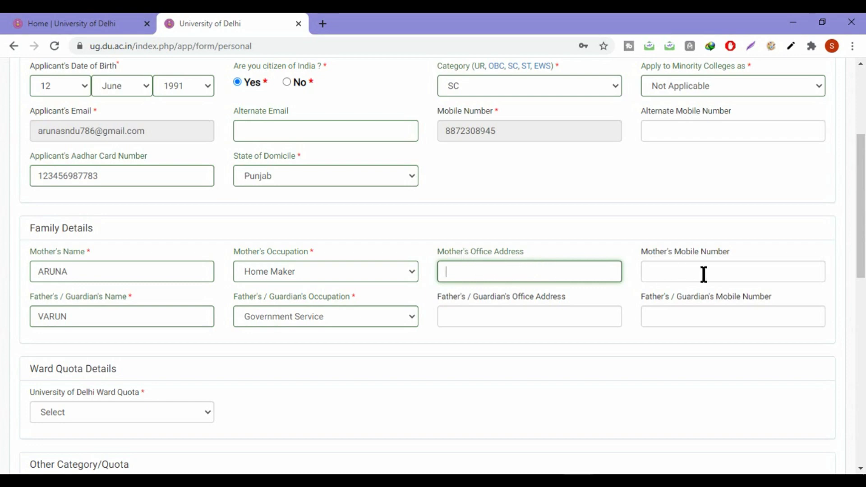
pyautogui.scroll(-3, 704, 274)
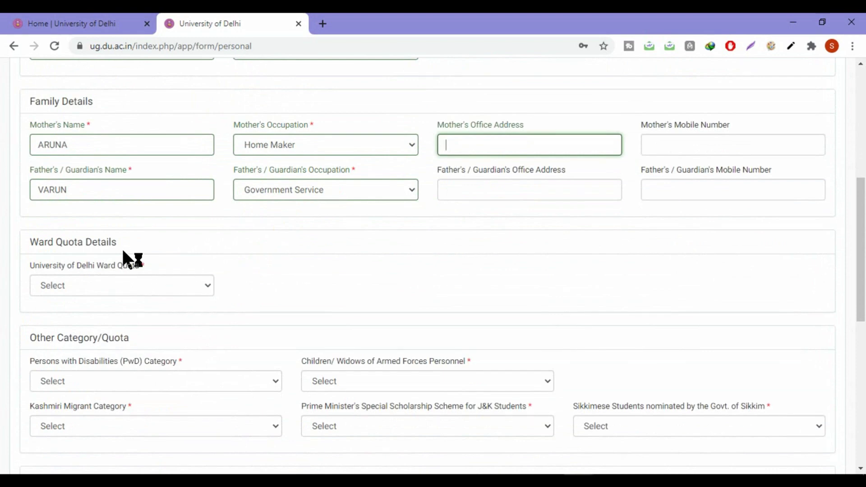
# Step: Set Ward Quota, PwD, Armed Forces, Kashmiri Migrant, PM Scholarship and Sikkimese Students to Not Applicable
pyautogui.click(146, 285)
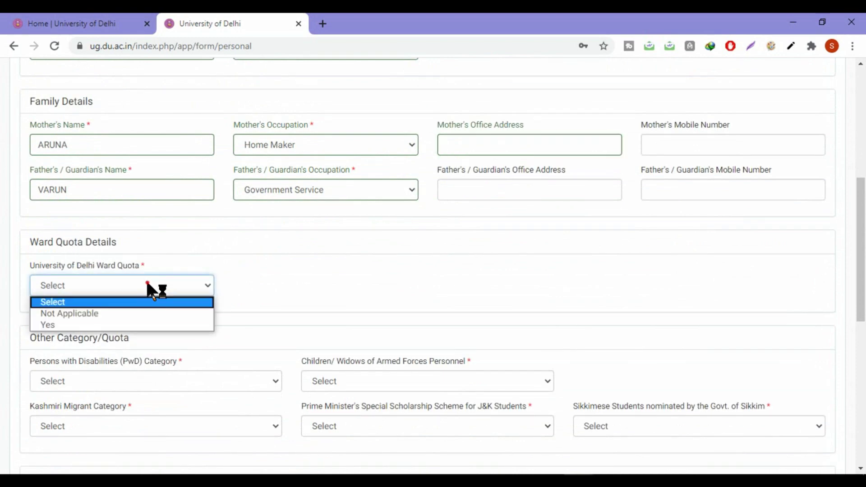
pyautogui.click(140, 314)
pyautogui.scroll(-3, 228, 323)
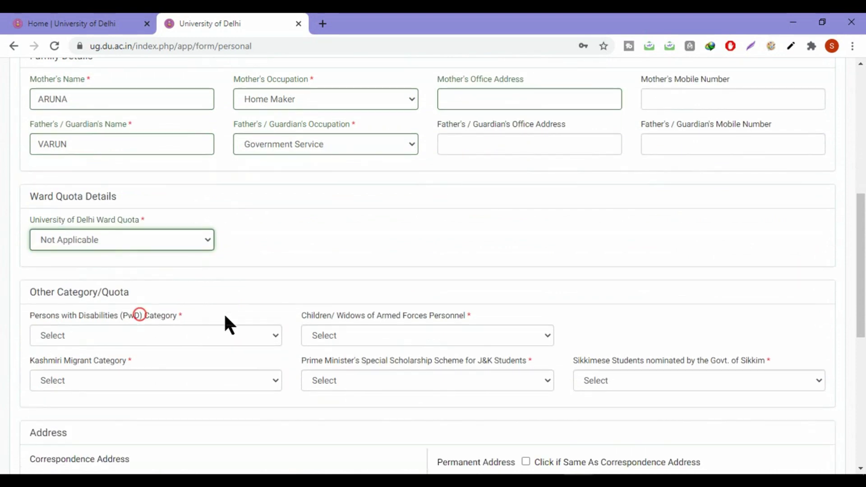
pyautogui.click(145, 255)
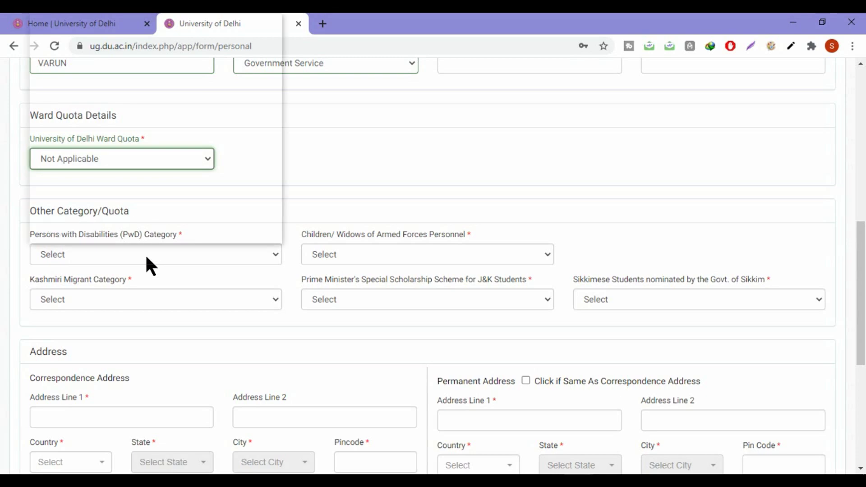
pyautogui.click(100, 31)
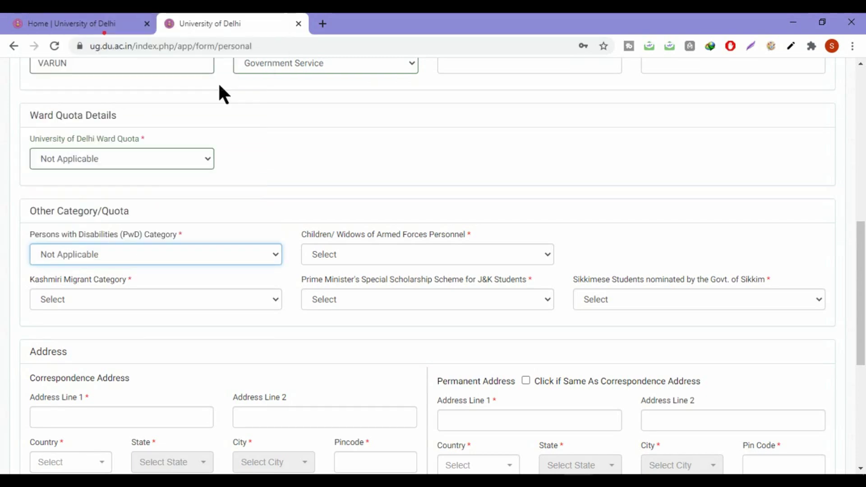
pyautogui.click(454, 257)
pyautogui.click(397, 284)
pyautogui.click(136, 297)
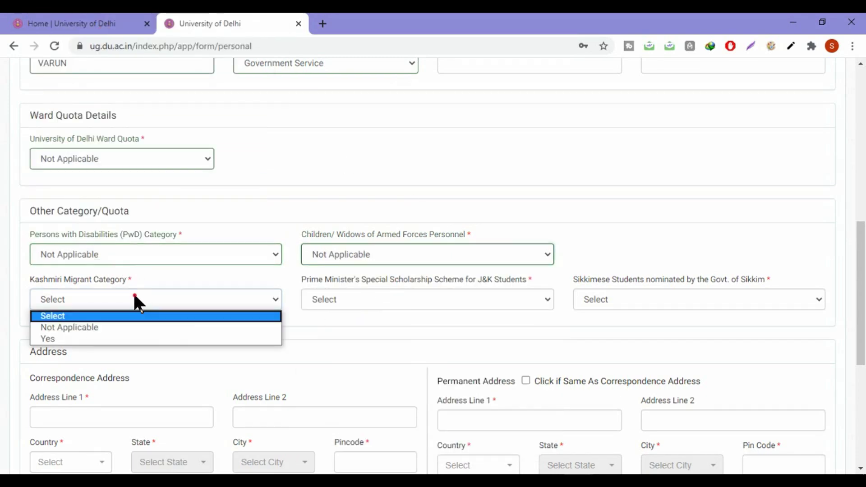
pyautogui.click(135, 328)
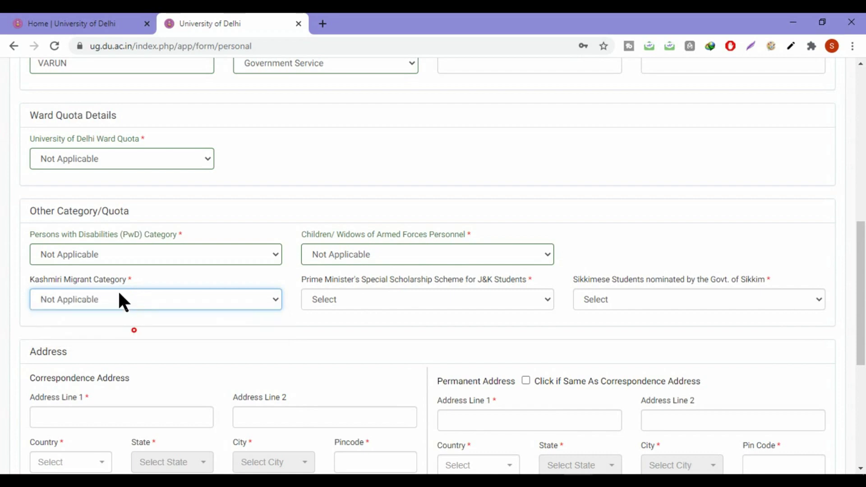
pyautogui.click(365, 298)
pyautogui.click(361, 325)
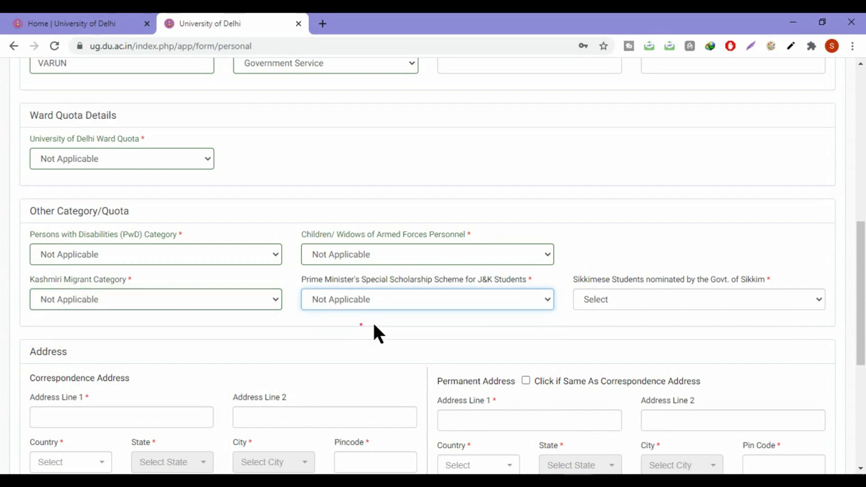
pyautogui.click(607, 300)
pyautogui.click(602, 328)
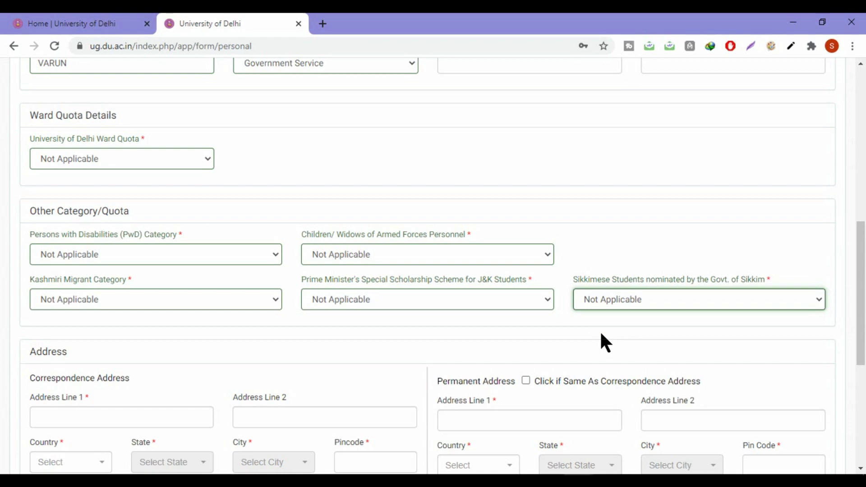
pyautogui.scroll(-4, 601, 334)
# Step: Fill in both correspondence address lines, correcting a typo in the first line
pyautogui.click(115, 226)
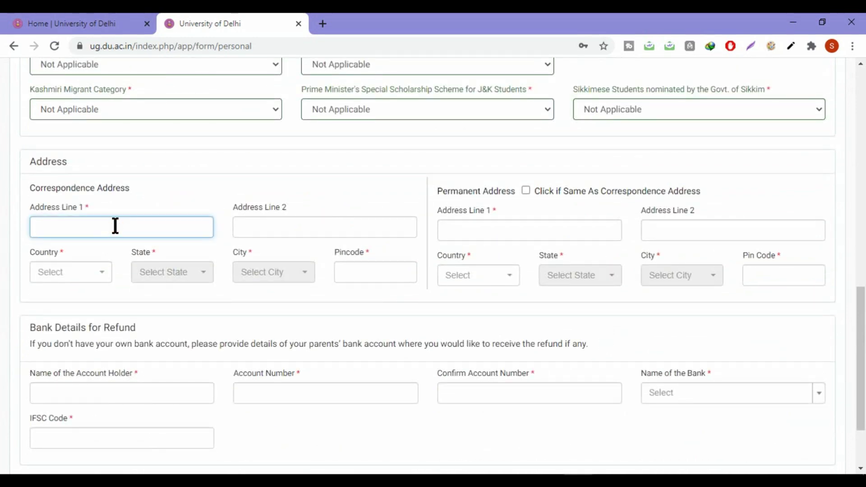
pyautogui.write('TALWRA')
pyautogui.press('Tab')
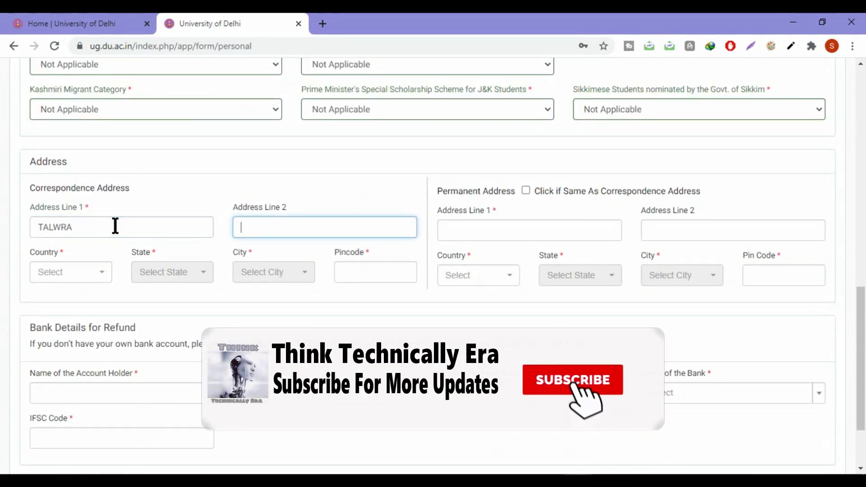
pyautogui.click(115, 226)
pyautogui.press('BackSpace')
pyautogui.press('BackSpace')
pyautogui.press('BackSpace')
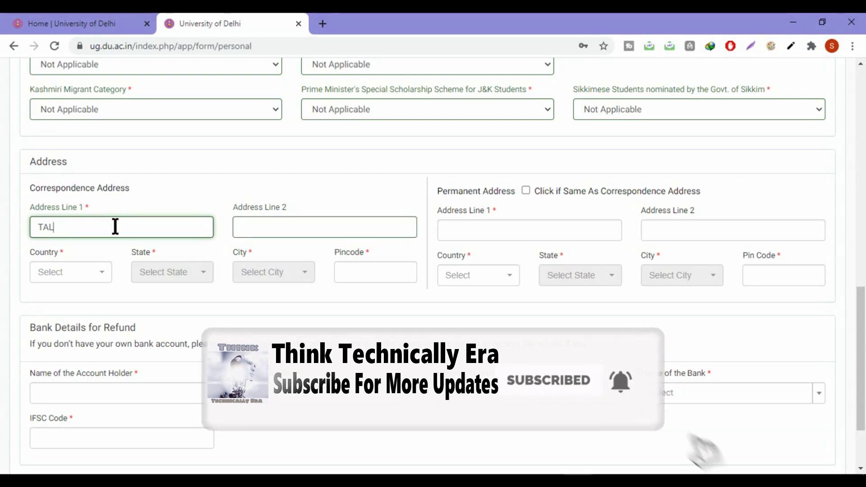
pyautogui.write('WARA')
pyautogui.press('Tab')
pyautogui.write('TA')
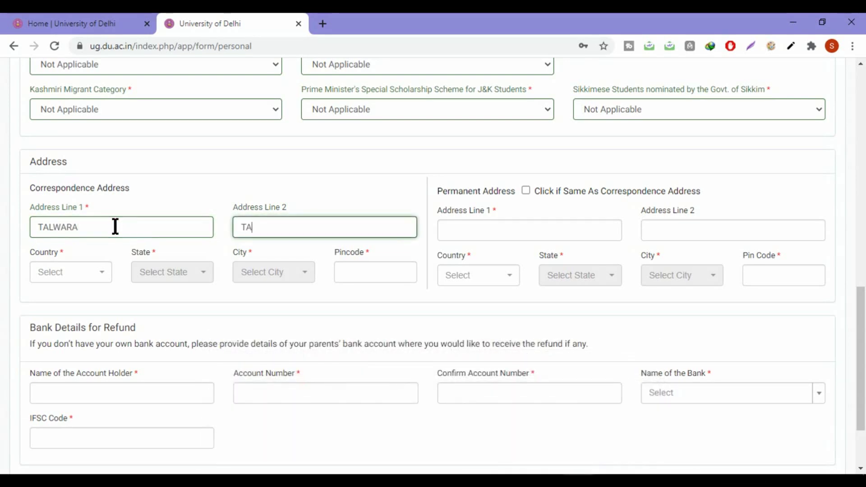
pyautogui.write('LWARA')
pyautogui.press('Tab')
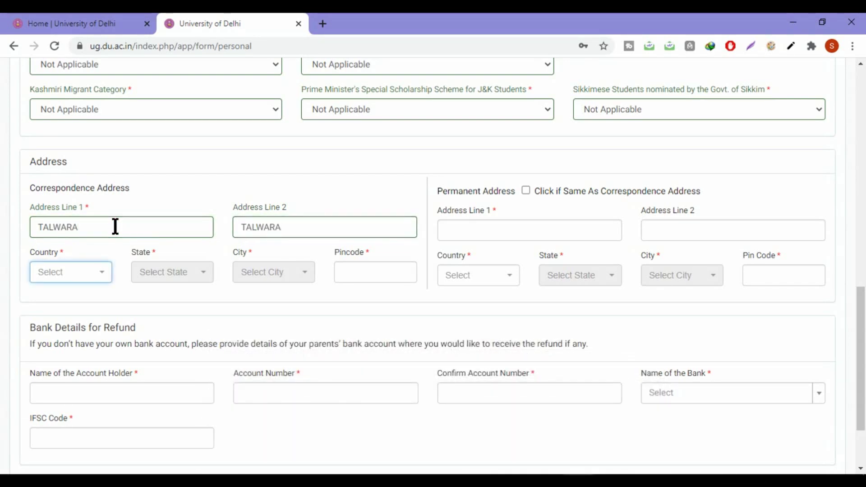
# Step: Choose India as the correspondence country by searching the country list
pyautogui.click(70, 268)
pyautogui.click(70, 274)
pyautogui.click(70, 276)
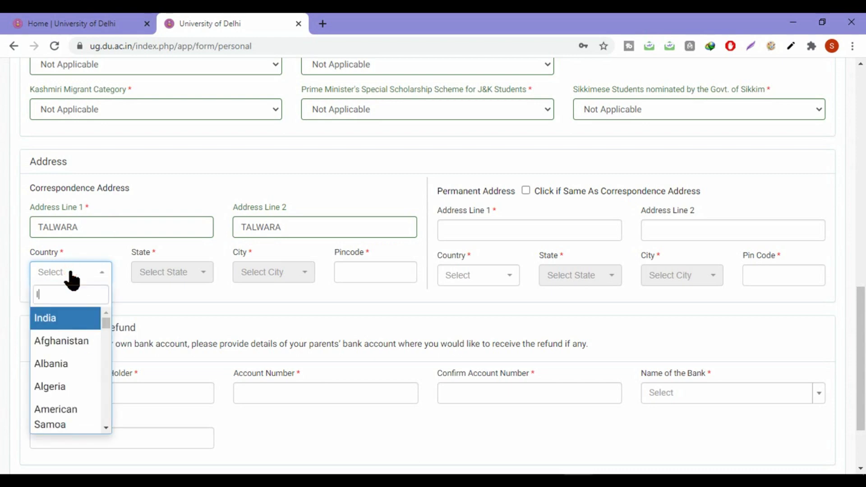
pyautogui.write('IND')
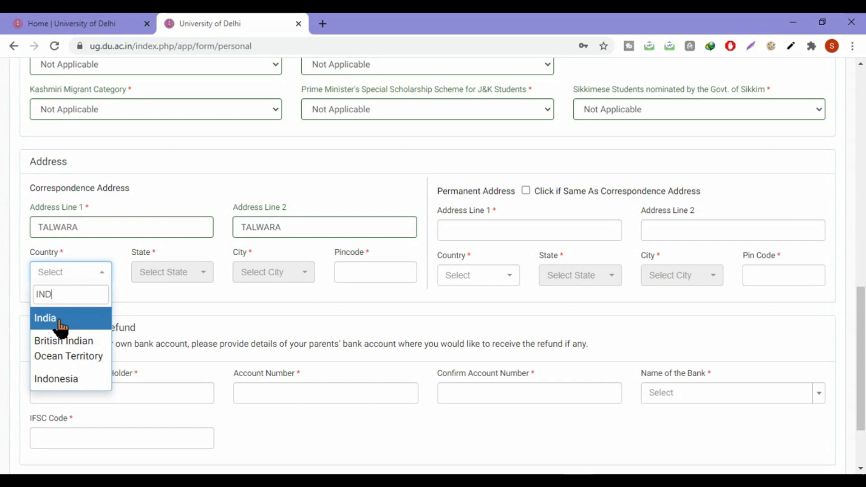
pyautogui.click(58, 321)
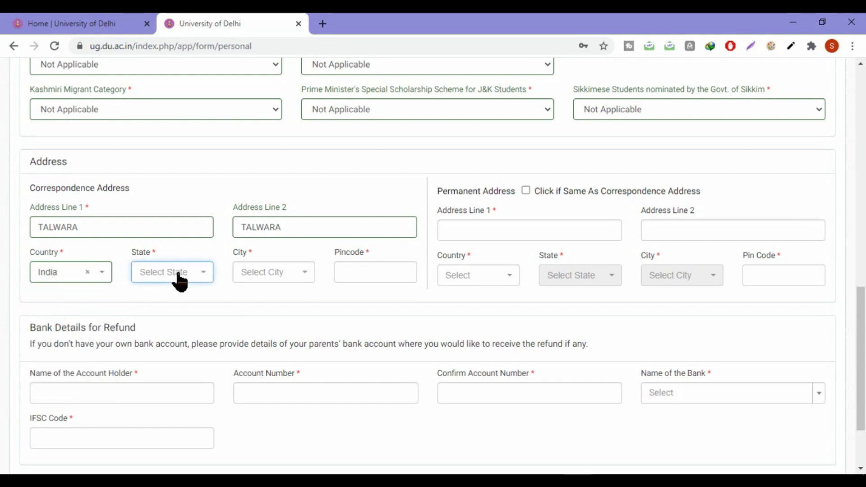
# Step: Set the correspondence state to Punjab and the city to Hoshiarpur
pyautogui.click(178, 273)
pyautogui.write('PUNJ')
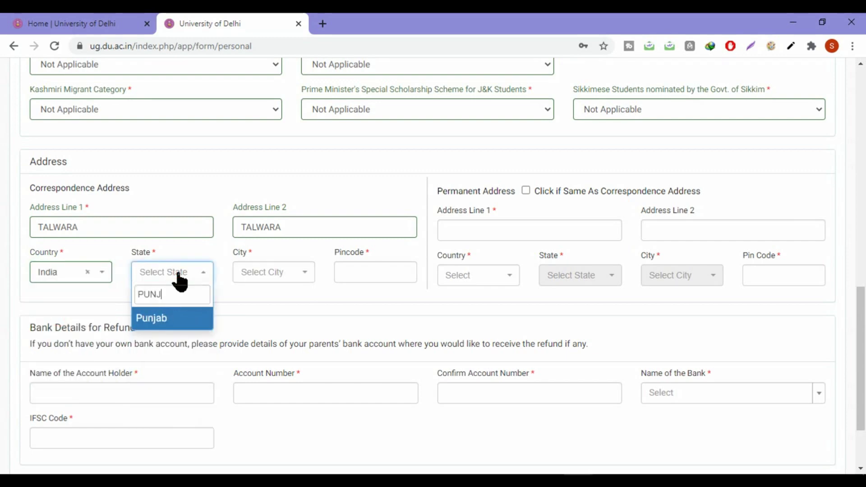
pyautogui.click(179, 321)
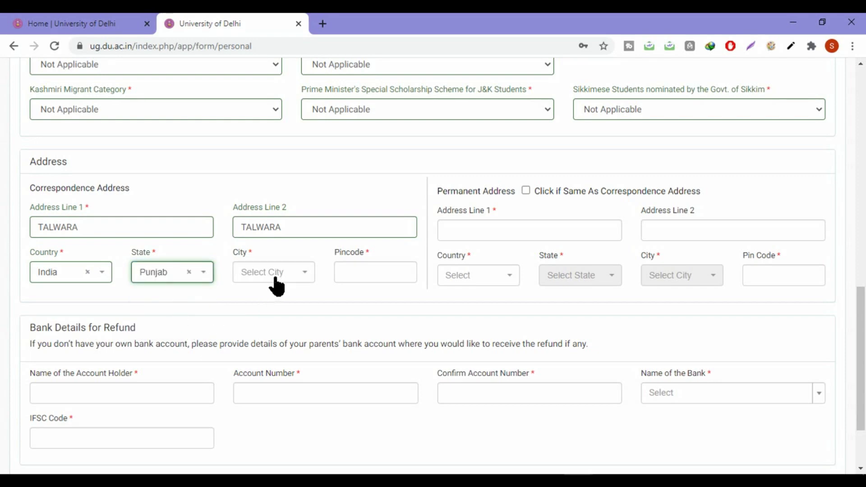
pyautogui.click(275, 277)
pyautogui.write('H')
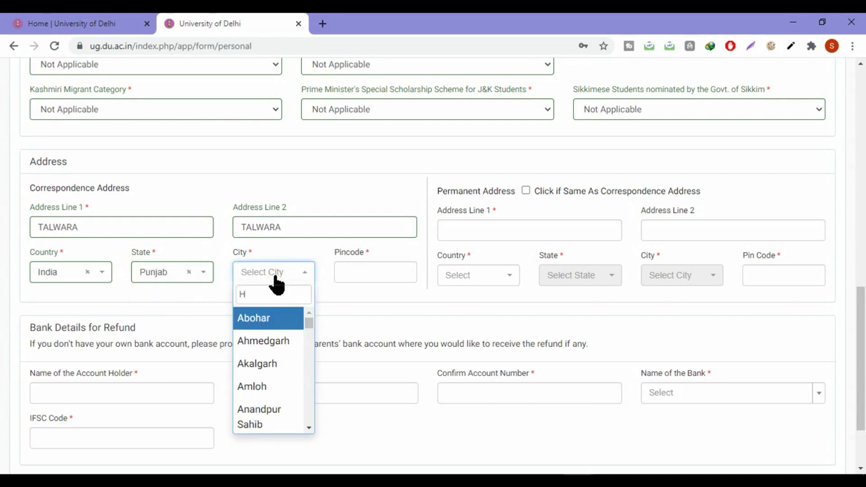
pyautogui.write('OSHIA')
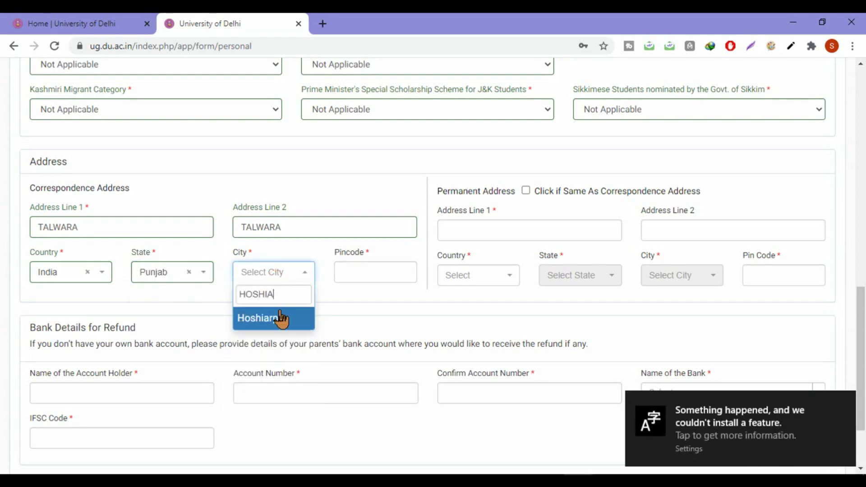
pyautogui.click(279, 318)
pyautogui.click(273, 275)
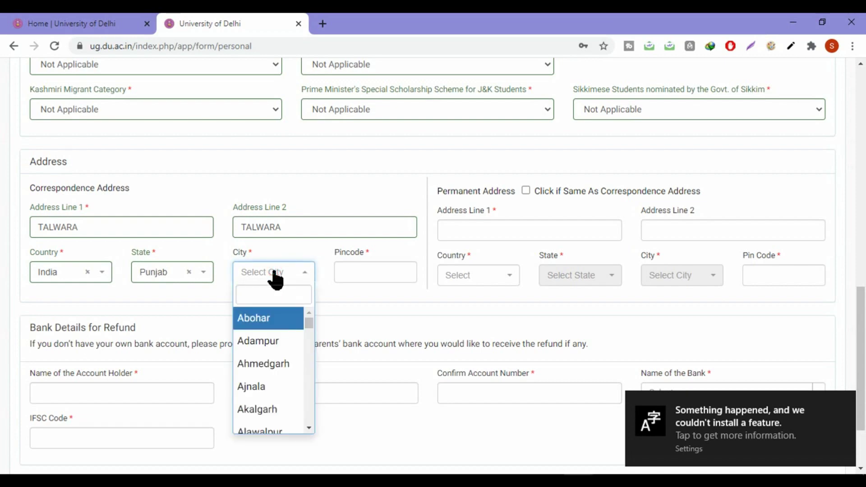
pyautogui.write('HOSH')
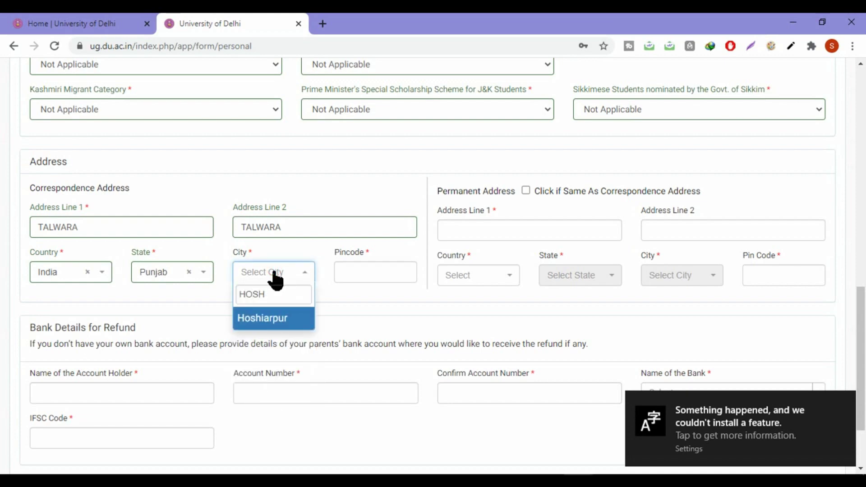
pyautogui.click(288, 318)
# Step: Enter the pincode and tick 'Same As Correspondence Address' for the permanent address
pyautogui.click(341, 272)
pyautogui.write('1')
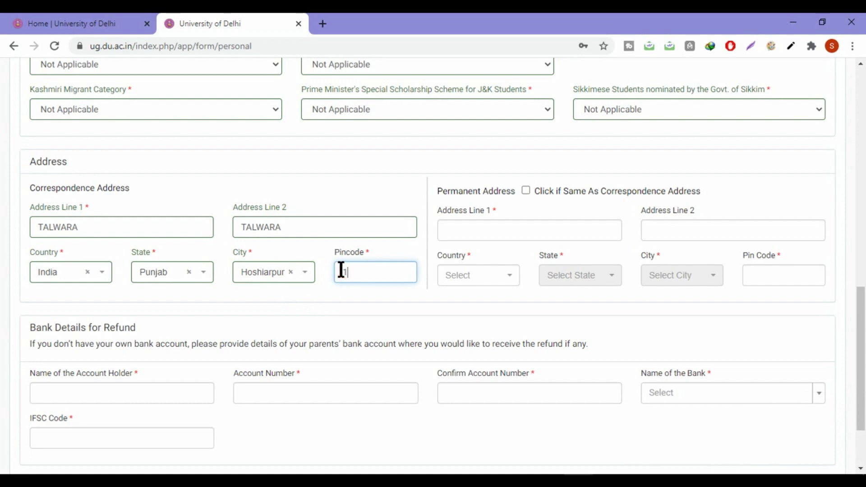
pyautogui.write('4422')
pyautogui.press('Tab')
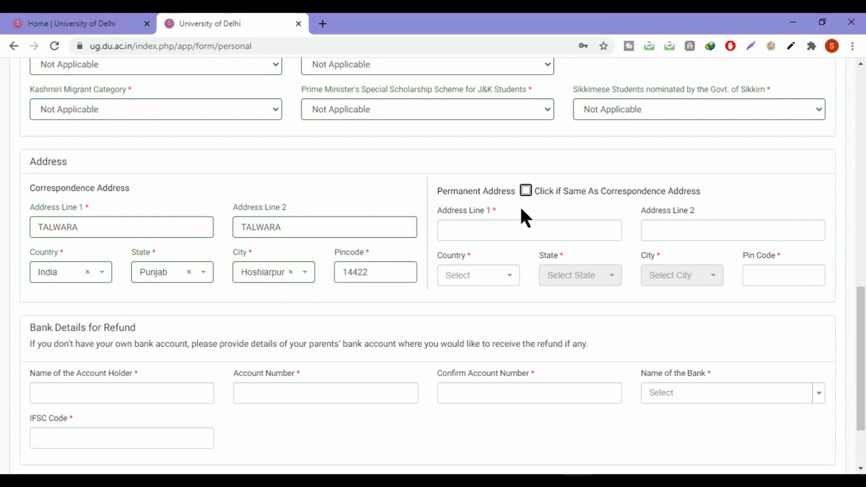
pyautogui.click(525, 190)
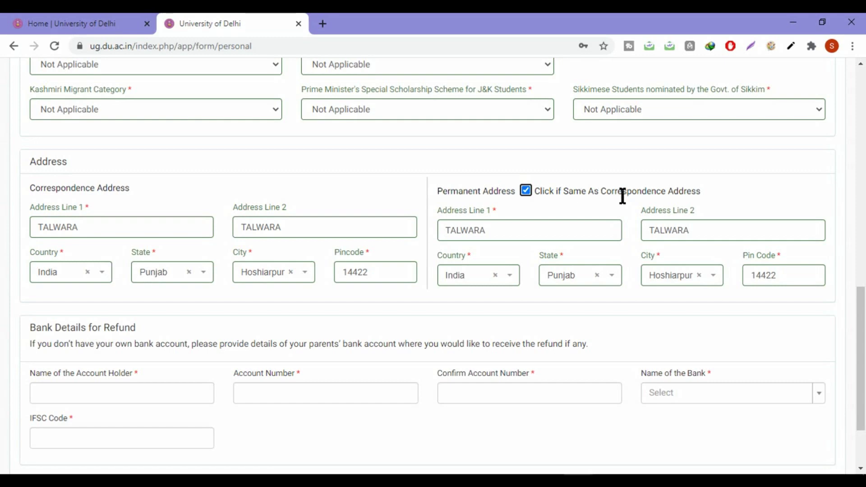
pyautogui.scroll(-2, 380, 252)
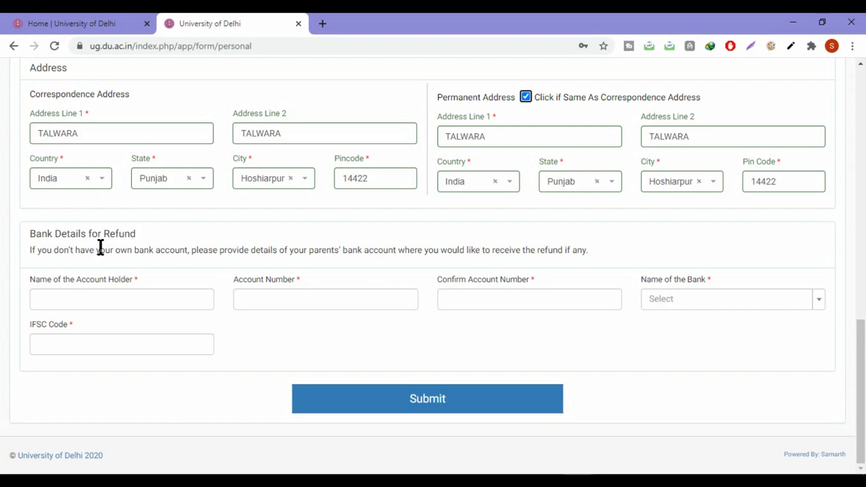
# Step: Enter the refund account holder's name and the bank account number with its confirmation
pyautogui.click(121, 306)
pyautogui.write('ARUN')
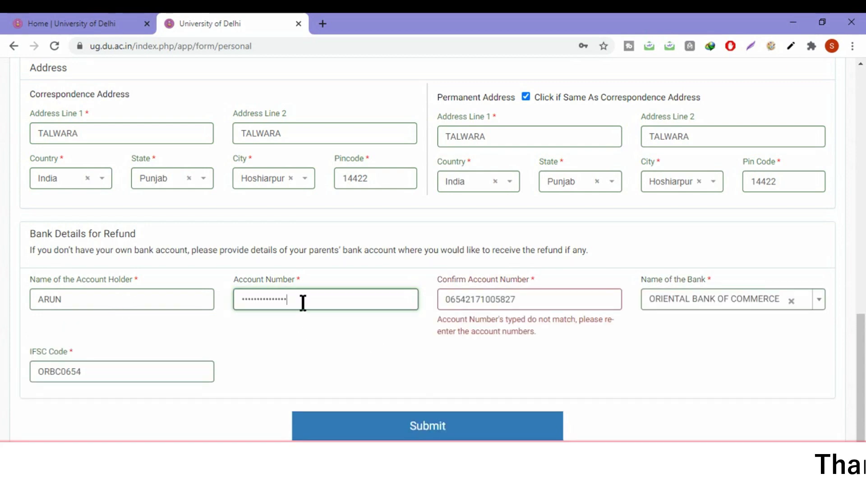
pyautogui.hotkey('ctrl', 'a')
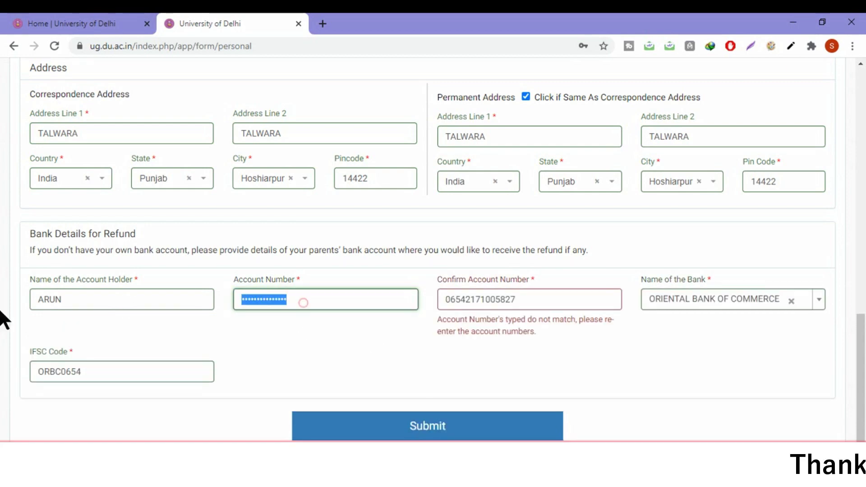
pyautogui.write('0')
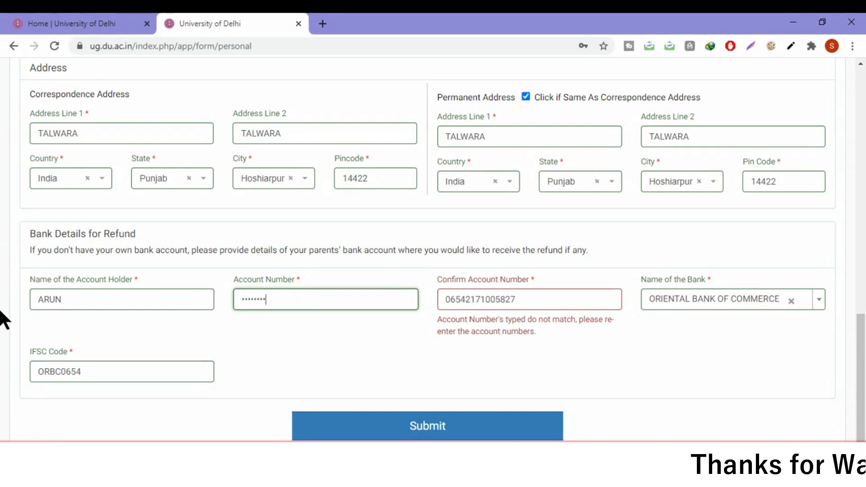
pyautogui.press('Tab')
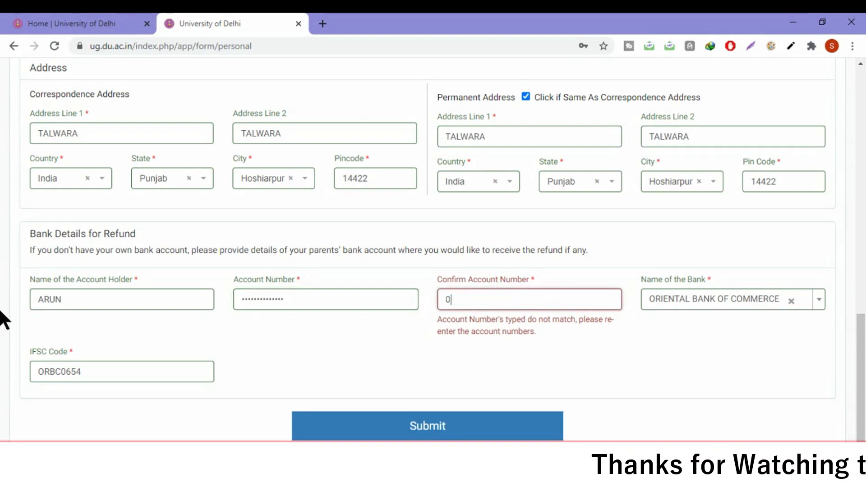
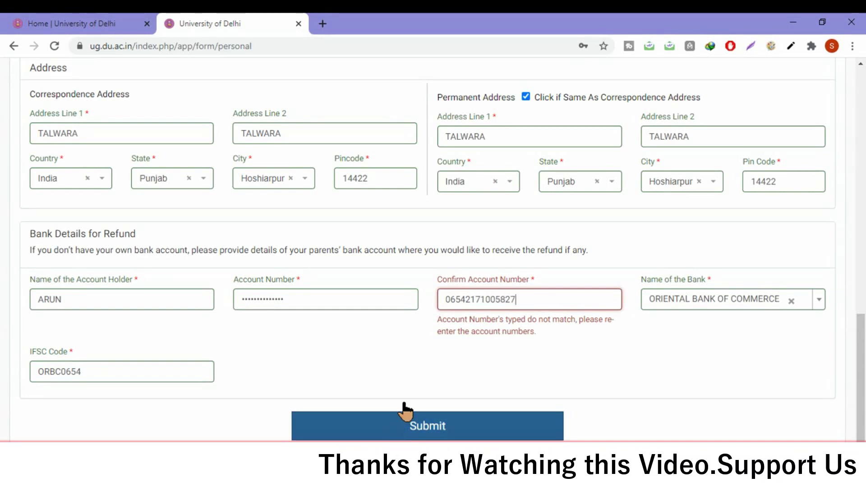
# Step: Submit the Personal details form from the bottom of the page
pyautogui.click(408, 418)
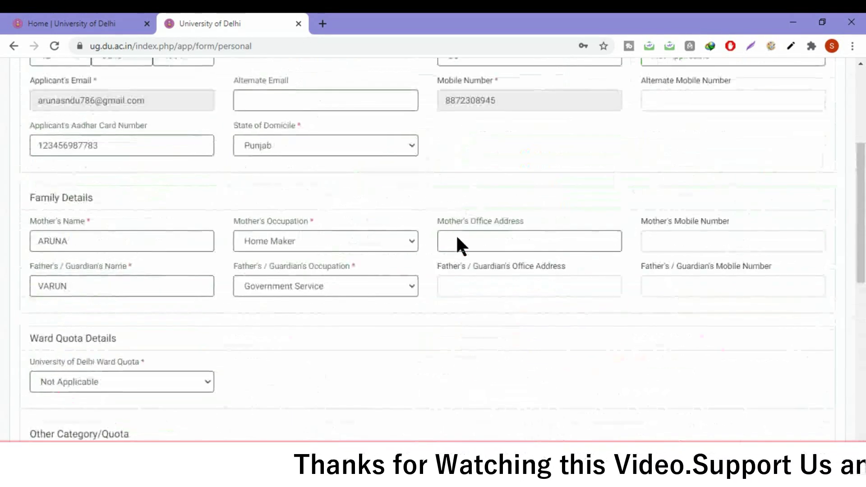
pyautogui.scroll(-10, 456, 239)
pyautogui.scroll(-2, 473, 406)
pyautogui.click(474, 399)
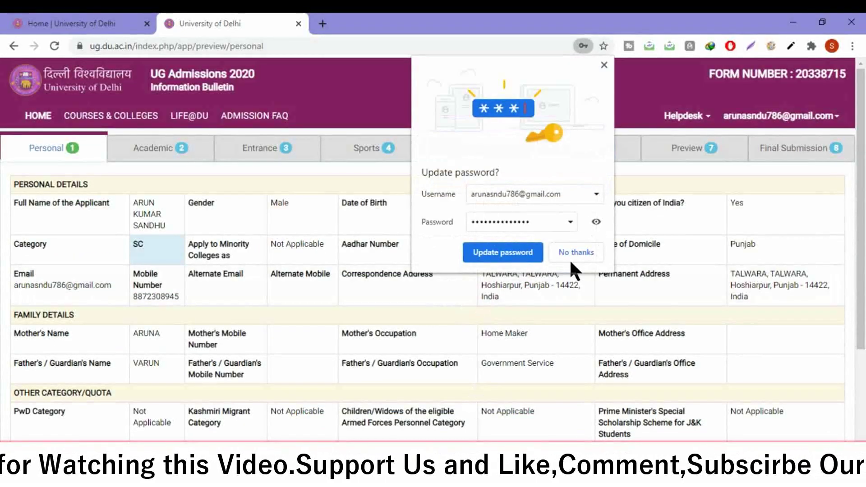
# Step: Decline the password update, review the Personal details preview, and proceed to the Academic form
pyautogui.click(569, 253)
pyautogui.scroll(-4, 447, 257)
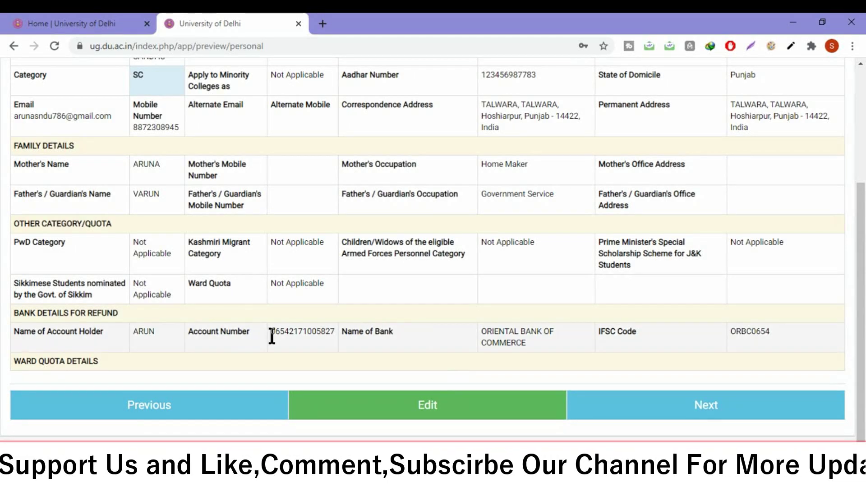
pyautogui.moveTo(271, 333); pyautogui.dragTo(344, 334)
pyautogui.scroll(3, 294, 276)
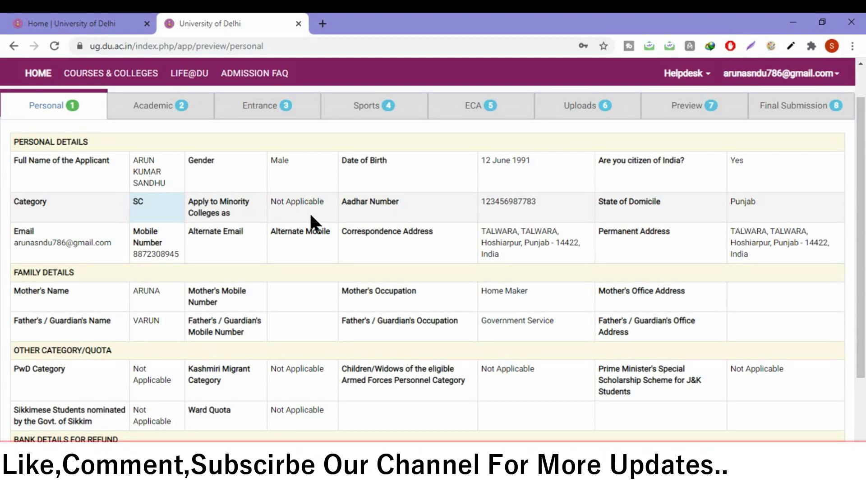
pyautogui.scroll(-2, 311, 221)
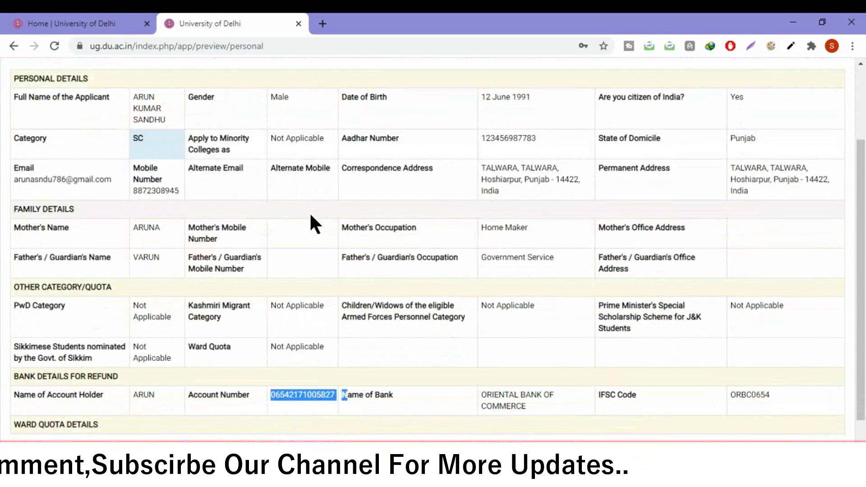
pyautogui.scroll(3, 310, 221)
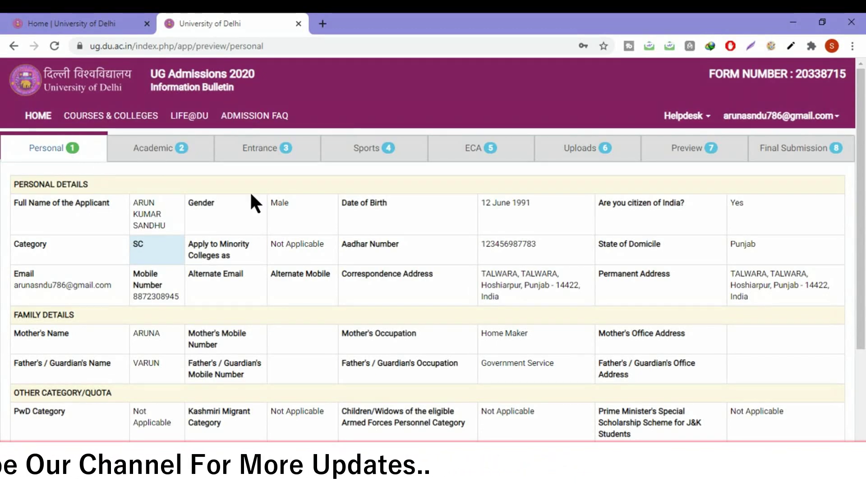
pyautogui.scroll(-4, 251, 199)
pyautogui.click(737, 401)
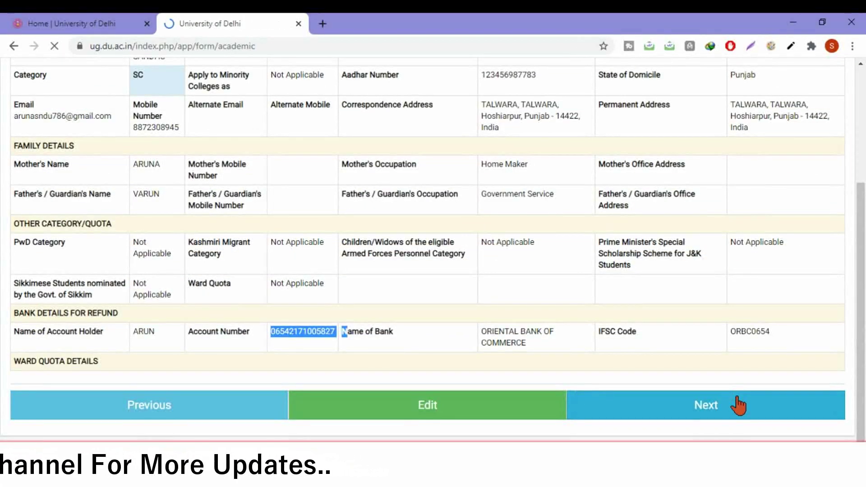
# Step: Choose CBSE as the board of education and Awaited as the result status
pyautogui.scroll(-3, 395, 327)
pyautogui.scroll(-2, 394, 322)
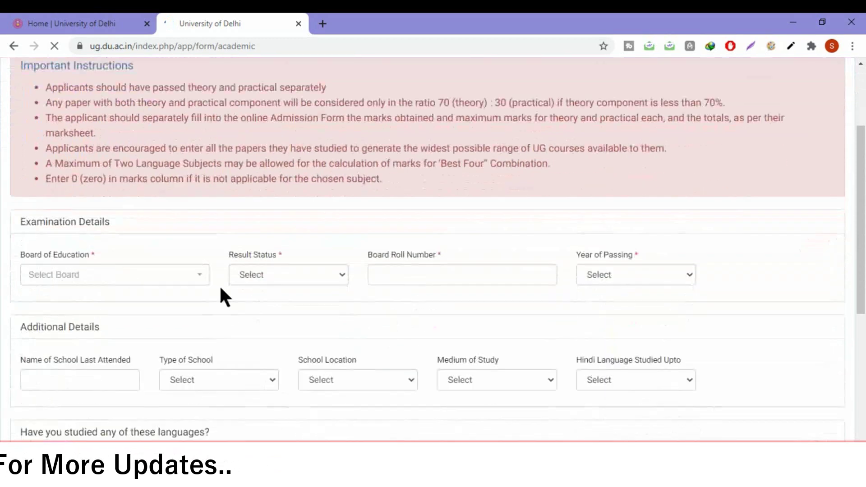
pyautogui.click(78, 276)
pyautogui.write('C')
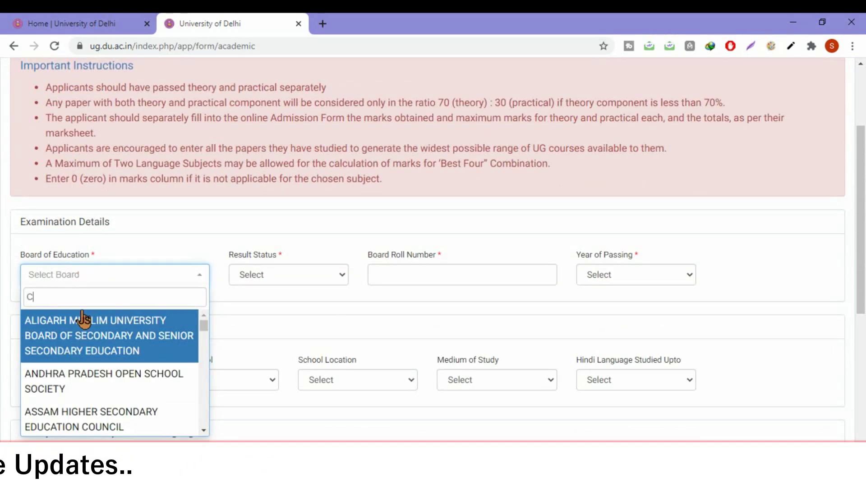
pyautogui.write('BSE')
pyautogui.click(82, 321)
pyautogui.click(281, 272)
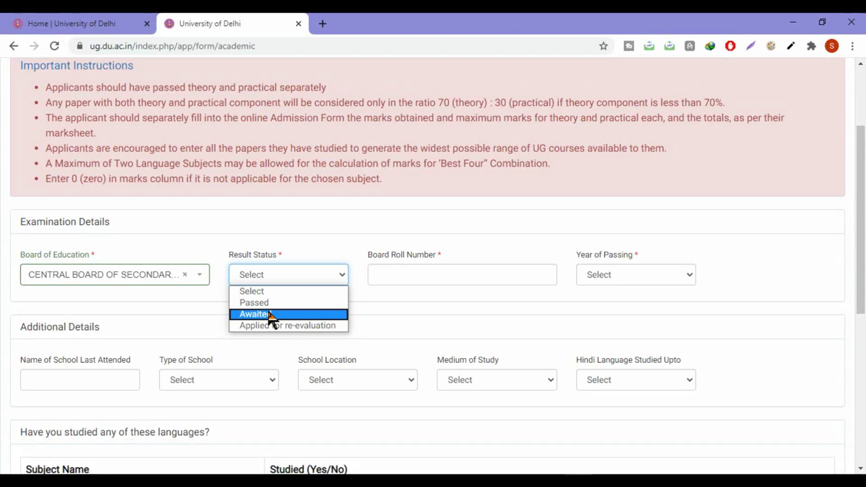
pyautogui.click(270, 318)
# Step: Fill in the board roll number and set the year of passing to 2020
pyautogui.click(382, 282)
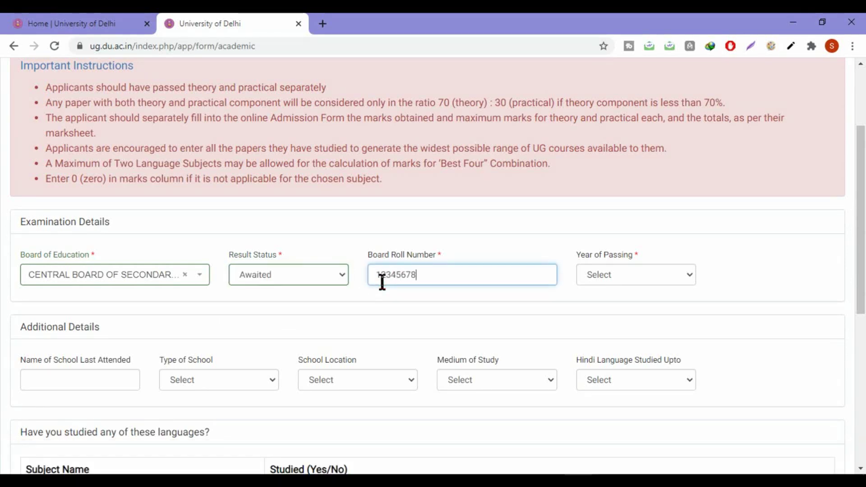
pyautogui.click(667, 274)
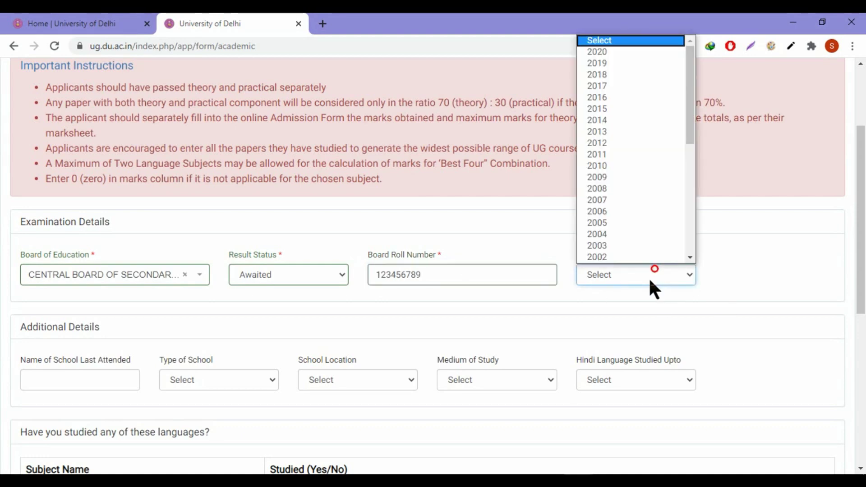
pyautogui.click(616, 52)
pyautogui.scroll(-1, 155, 287)
pyautogui.scroll(-4, 156, 279)
pyautogui.click(106, 192)
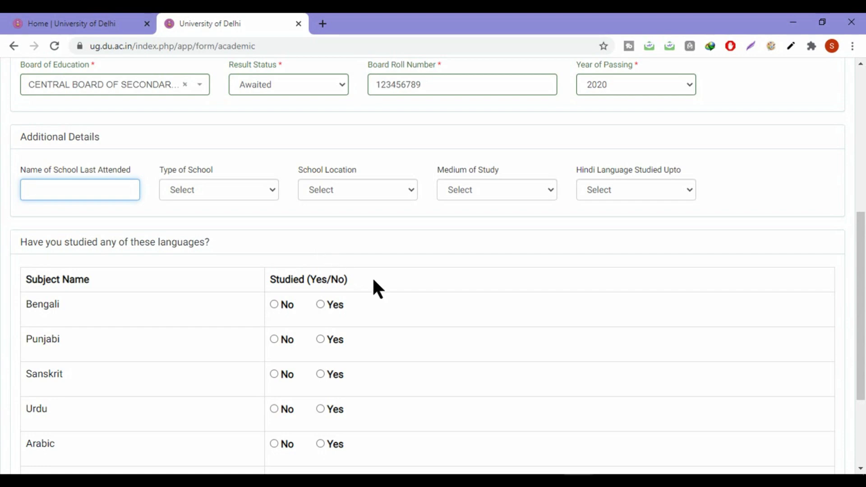
pyautogui.scroll(-3, 373, 281)
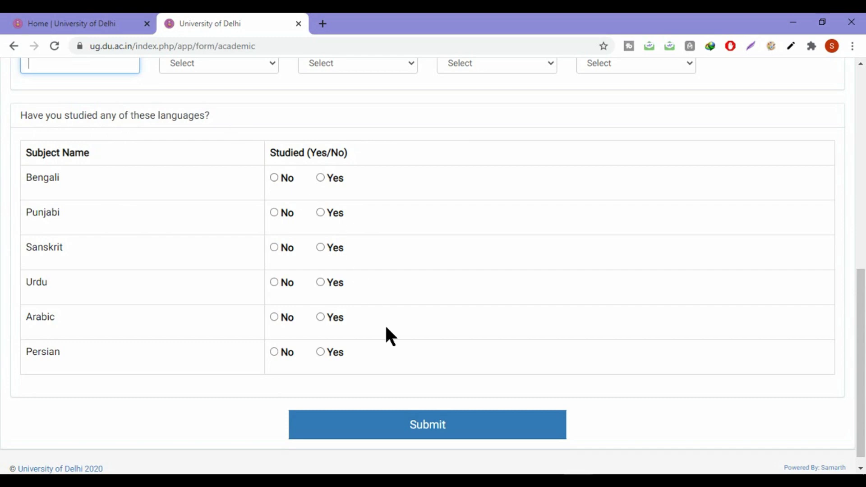
# Step: After an incomplete submit attempt, enter 'DAV' as the last school attended
pyautogui.click(426, 432)
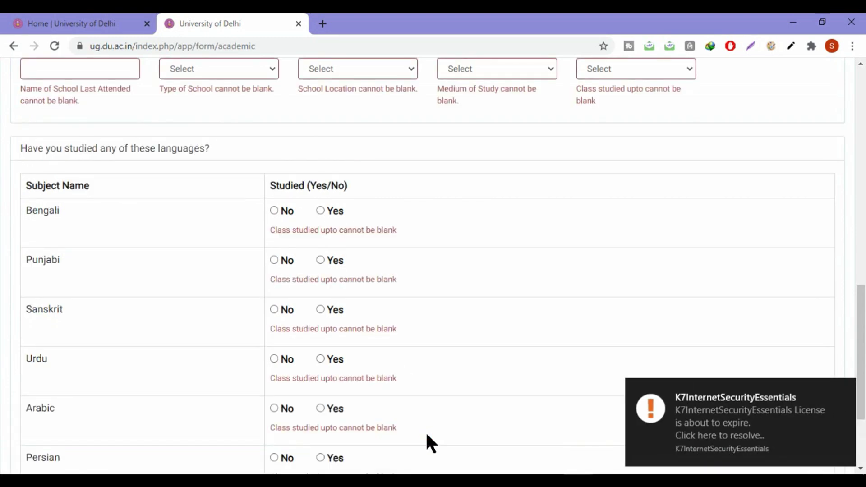
pyautogui.scroll(3, 356, 180)
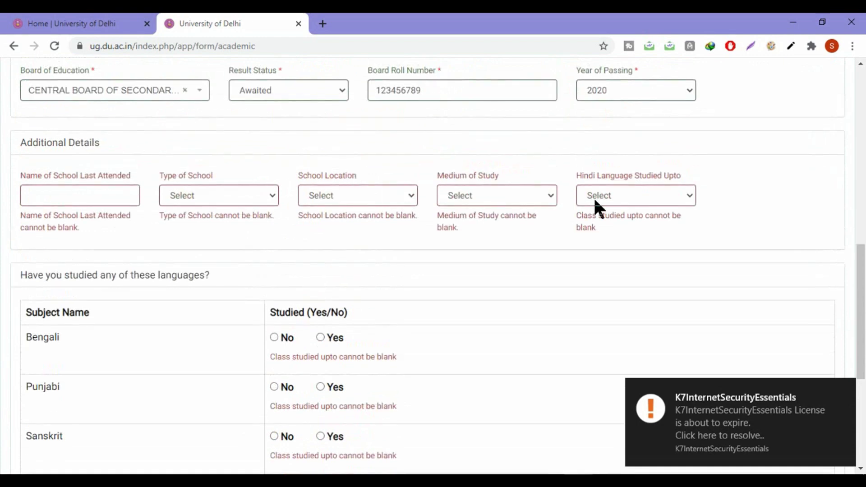
pyautogui.click(113, 196)
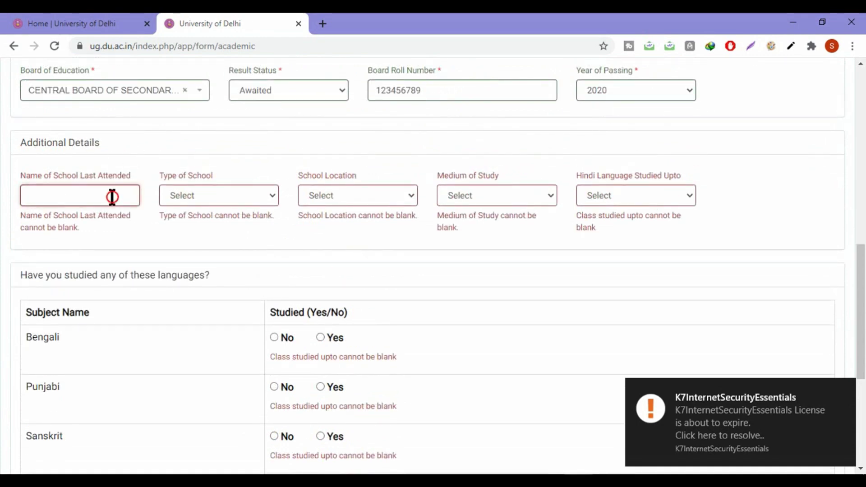
pyautogui.write('DAV')
pyautogui.press('Tab')
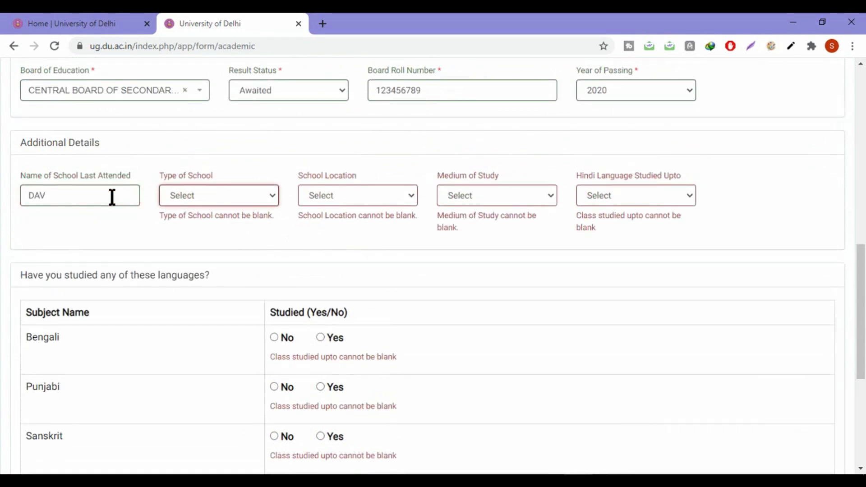
# Step: Set school type to Private, school location to Other, and medium of study to Other
pyautogui.click(226, 196)
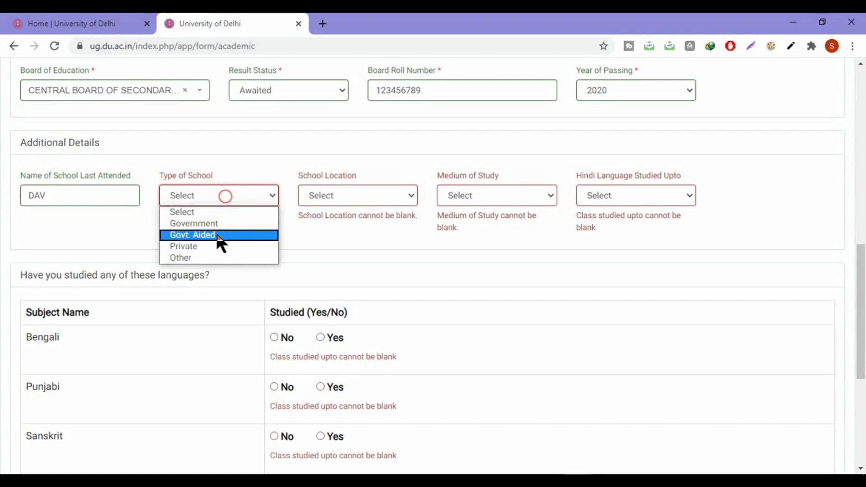
pyautogui.click(217, 246)
pyautogui.click(359, 194)
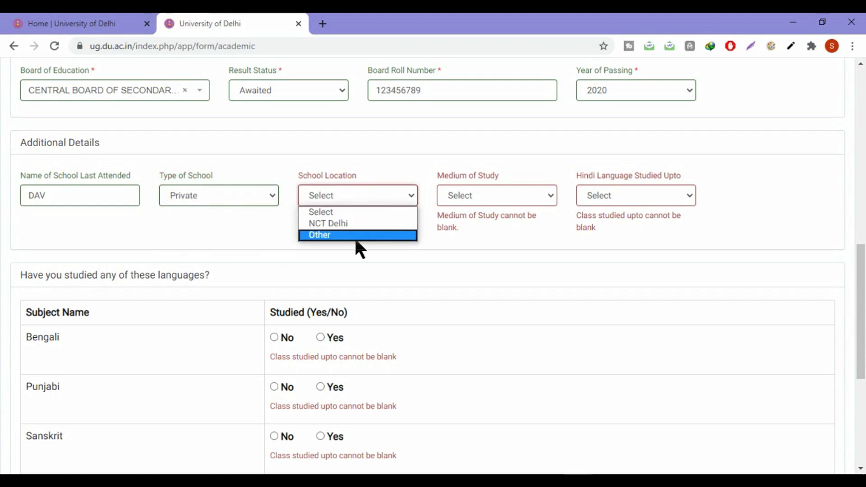
pyautogui.click(355, 236)
pyautogui.click(487, 202)
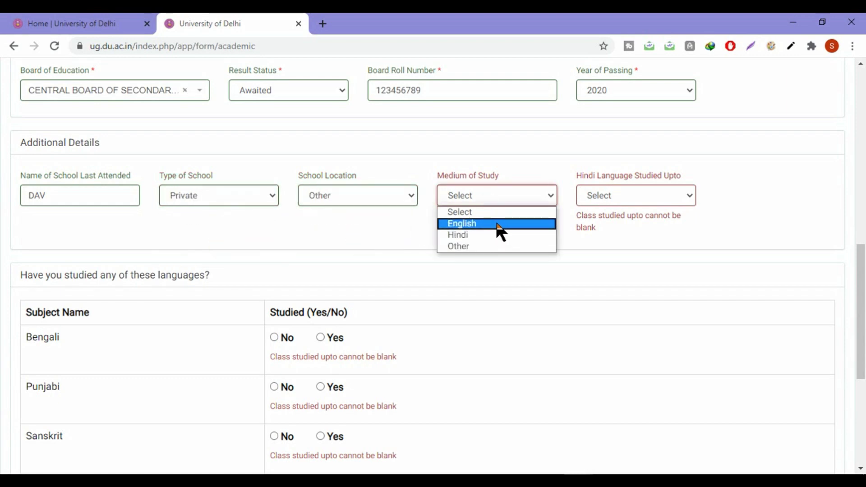
pyautogui.click(495, 224)
pyautogui.click(640, 195)
pyautogui.click(454, 194)
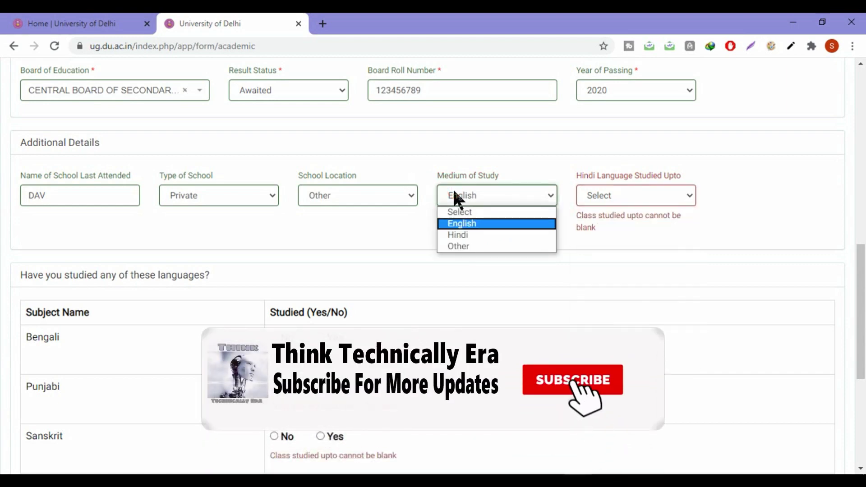
pyautogui.click(455, 196)
pyautogui.click(620, 190)
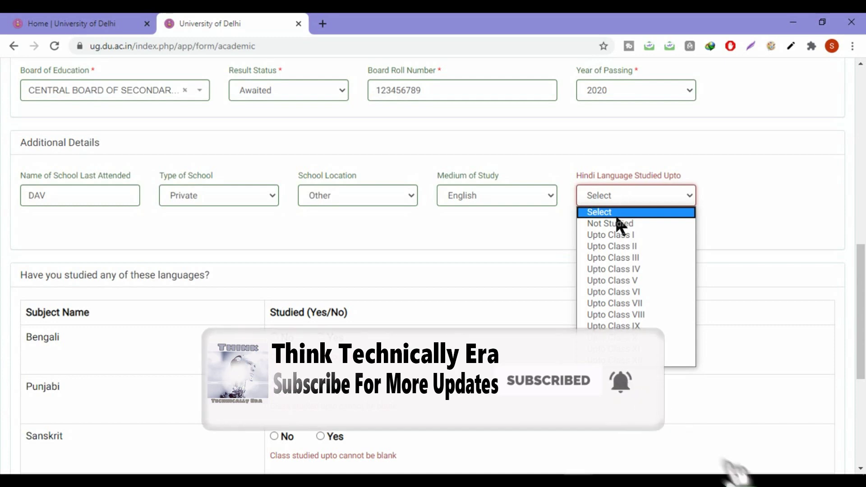
pyautogui.click(491, 201)
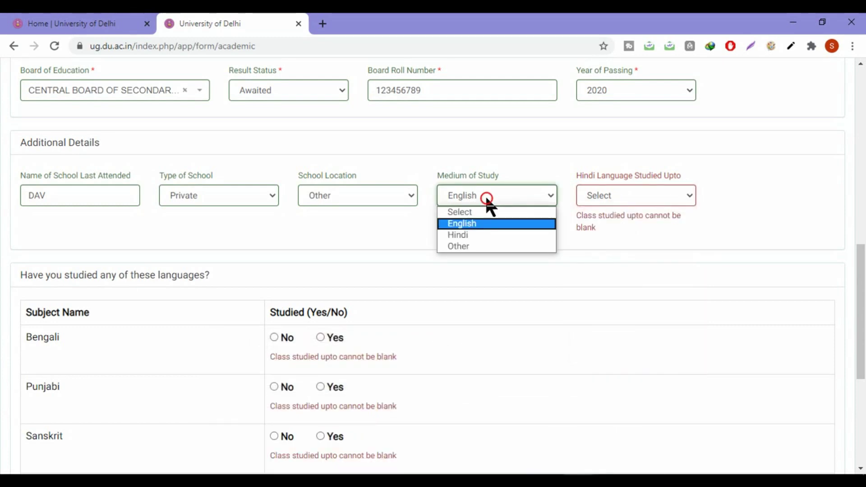
pyautogui.click(487, 246)
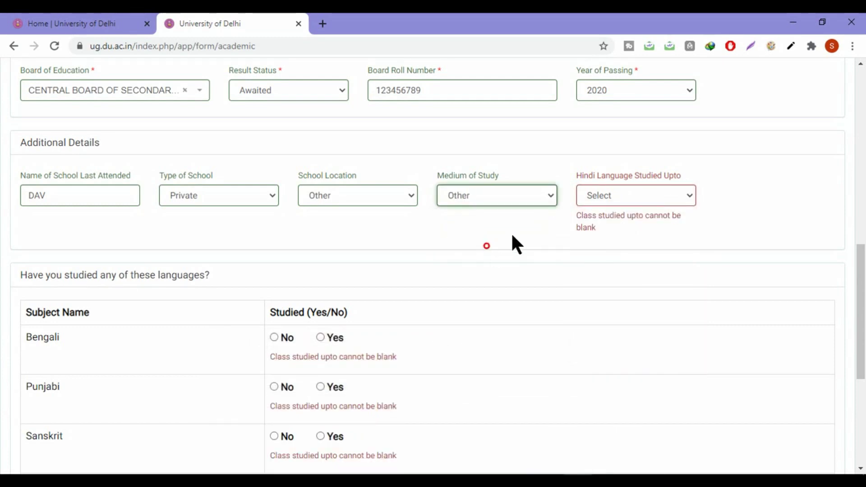
# Step: Record Hindi to Class XII, Bengali and Sanskrit not studied, and Punjabi studied XIIth only
pyautogui.click(629, 198)
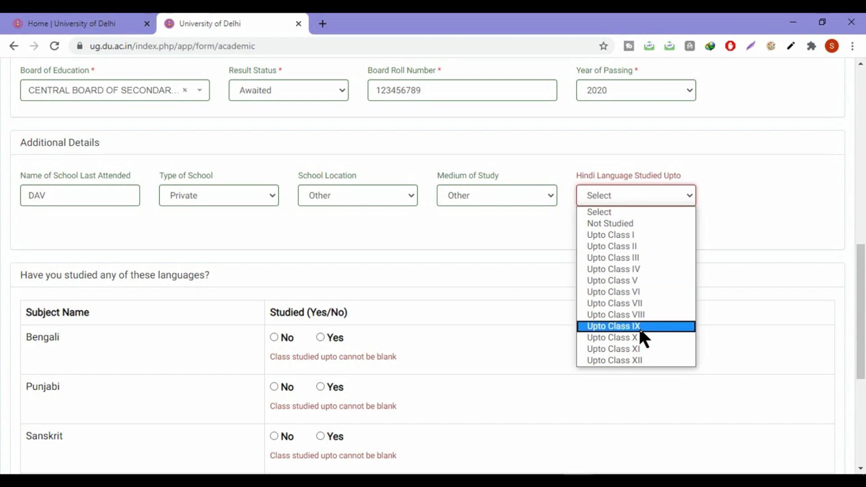
pyautogui.click(650, 361)
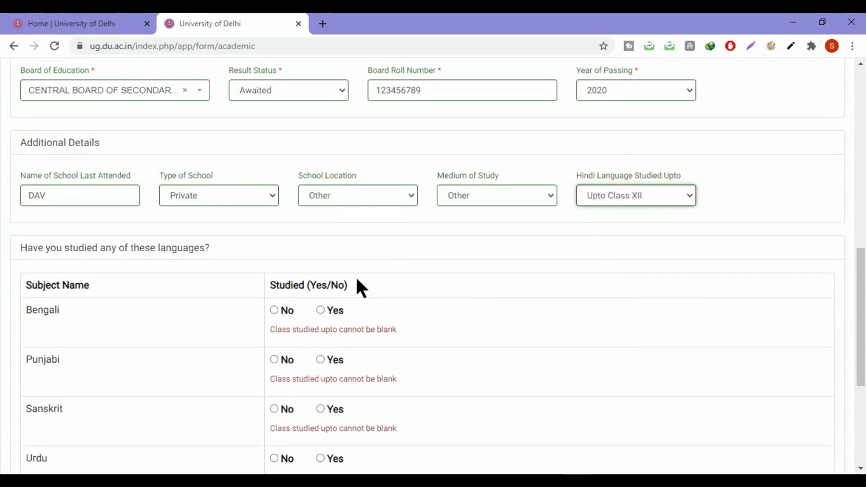
pyautogui.scroll(-1, 356, 289)
pyautogui.click(276, 248)
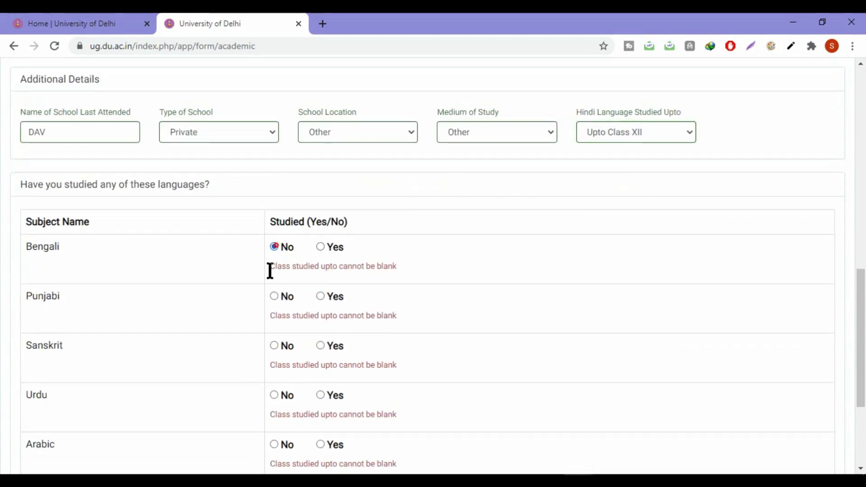
pyautogui.click(275, 332)
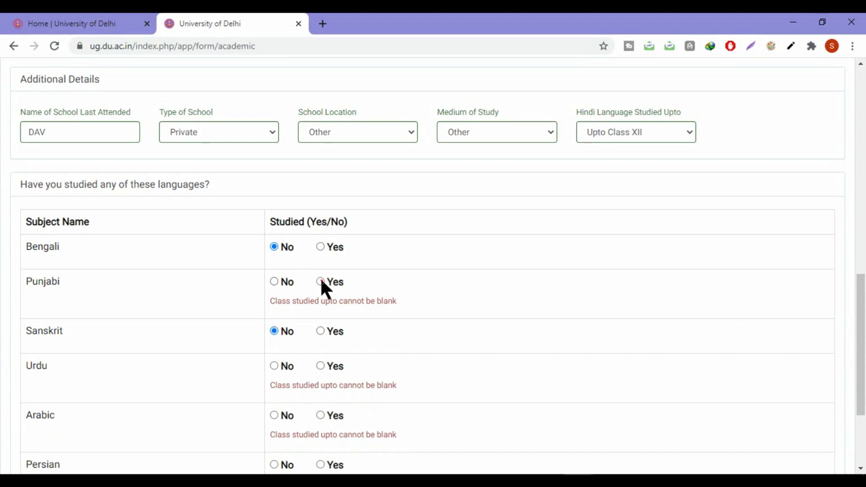
pyautogui.click(320, 281)
pyautogui.click(340, 323)
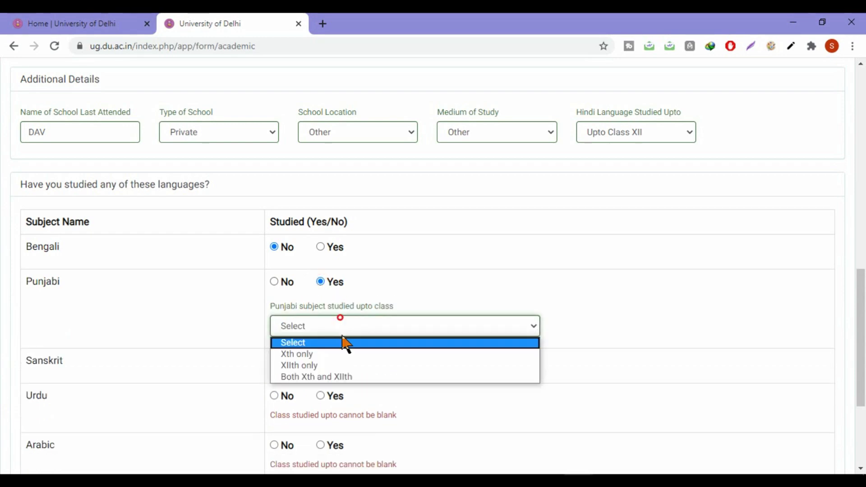
pyautogui.click(350, 365)
# Step: Enter Punjabi XIIth marks 00, mark Arabic and Urdu as No, and submit
pyautogui.scroll(-3, 367, 352)
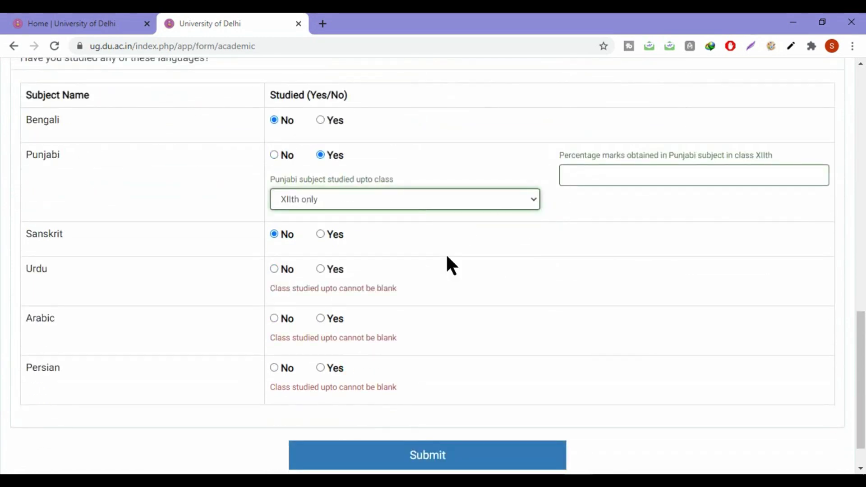
pyautogui.click(658, 176)
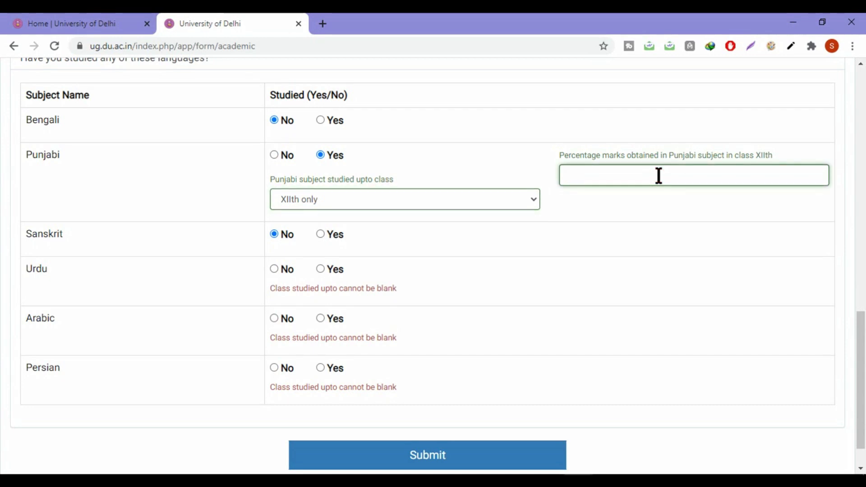
pyautogui.click(259, 269)
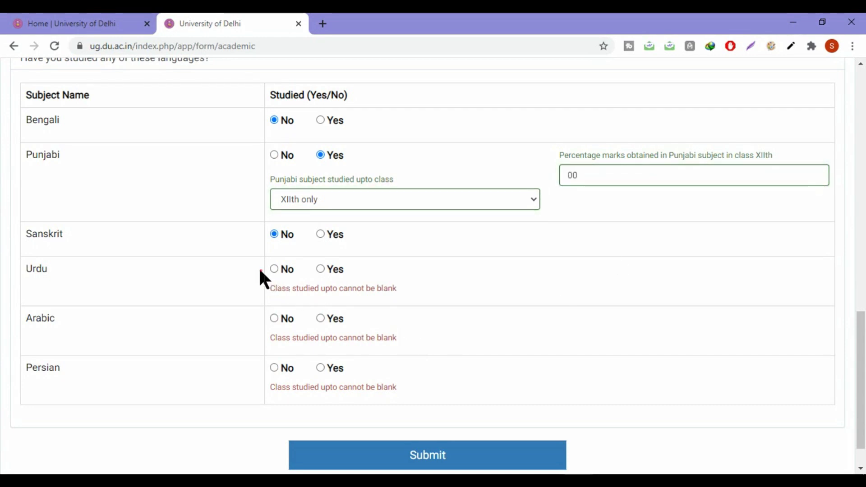
pyautogui.click(286, 322)
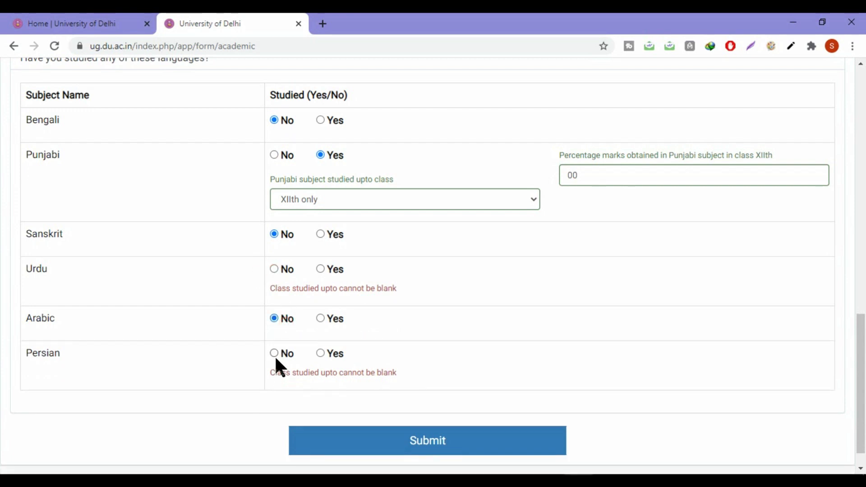
pyautogui.click(274, 269)
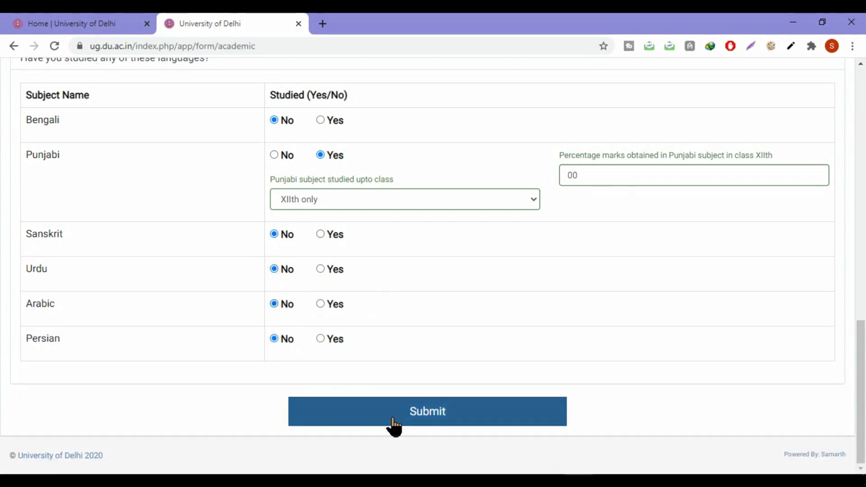
pyautogui.click(393, 420)
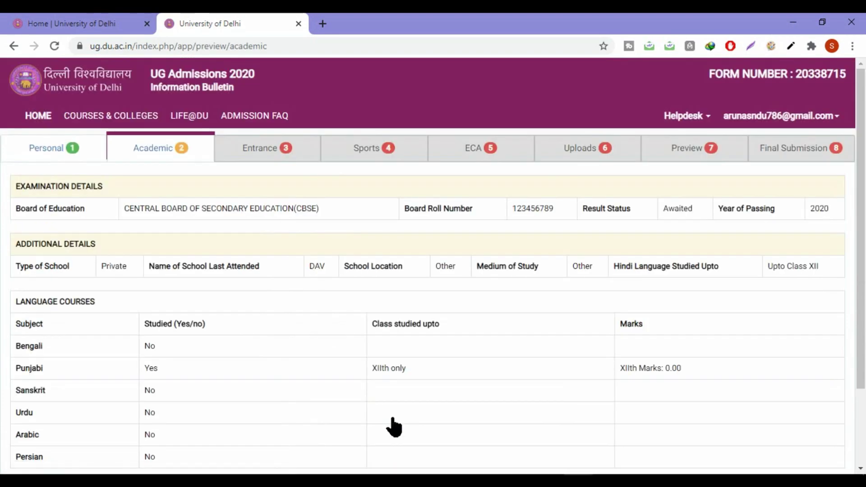
# Step: Move on to the Entrance section and initially answer Yes to applying via entrance test
pyautogui.scroll(-1, 505, 333)
pyautogui.scroll(-1, 503, 326)
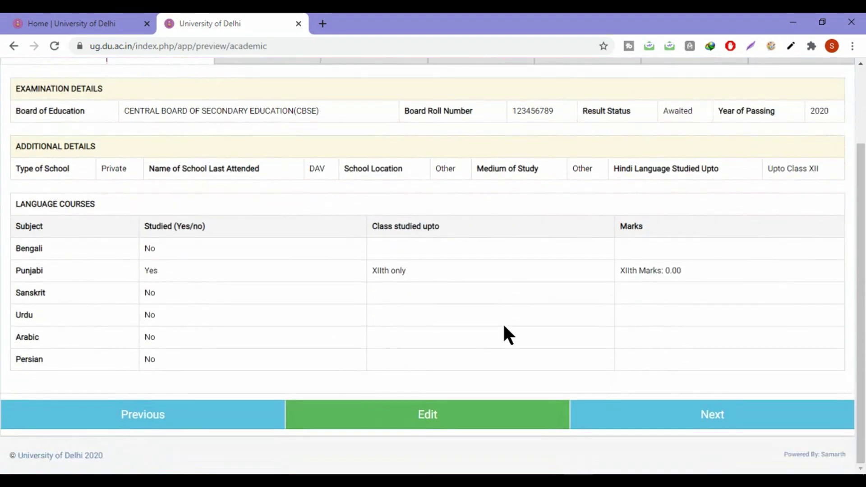
pyautogui.click(728, 420)
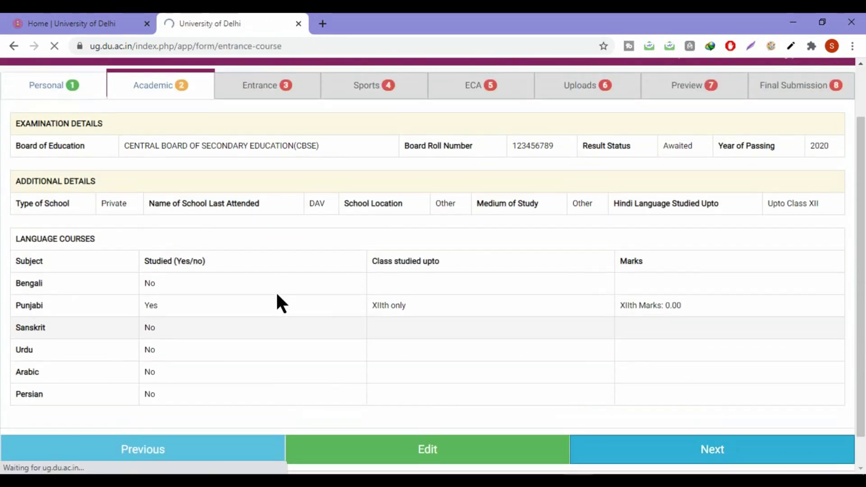
pyautogui.scroll(-1, 339, 317)
pyautogui.scroll(-1, 339, 316)
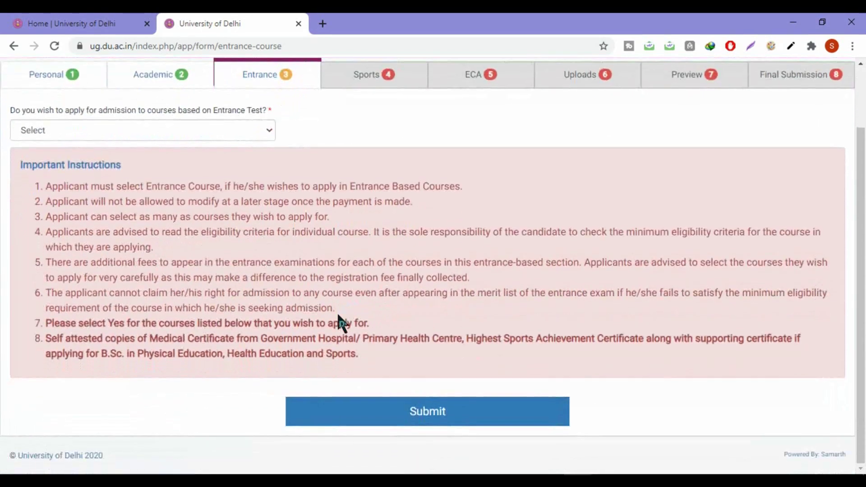
pyautogui.click(186, 130)
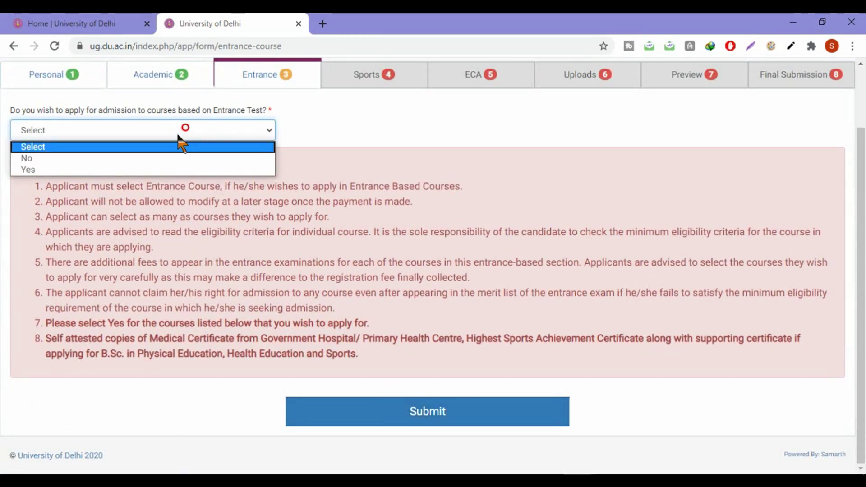
pyautogui.click(165, 171)
# Step: Look through the entrance options and the music institute list without choosing one
pyautogui.scroll(-4, 428, 300)
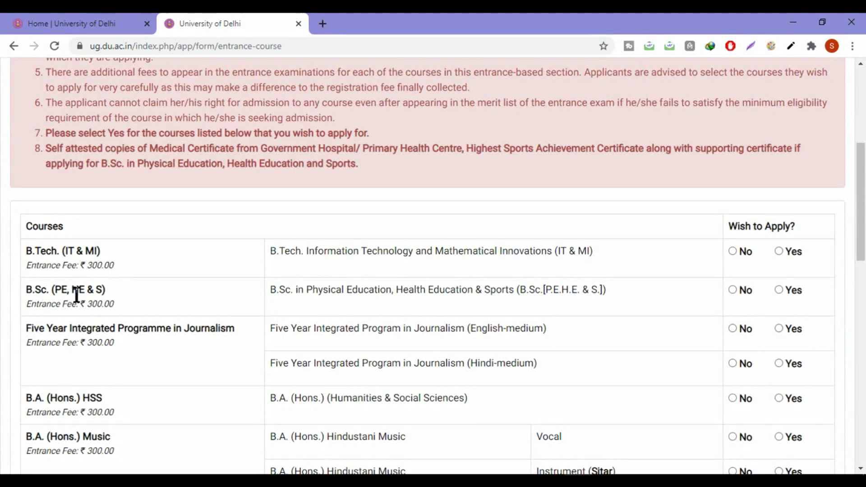
pyautogui.scroll(-3, 103, 307)
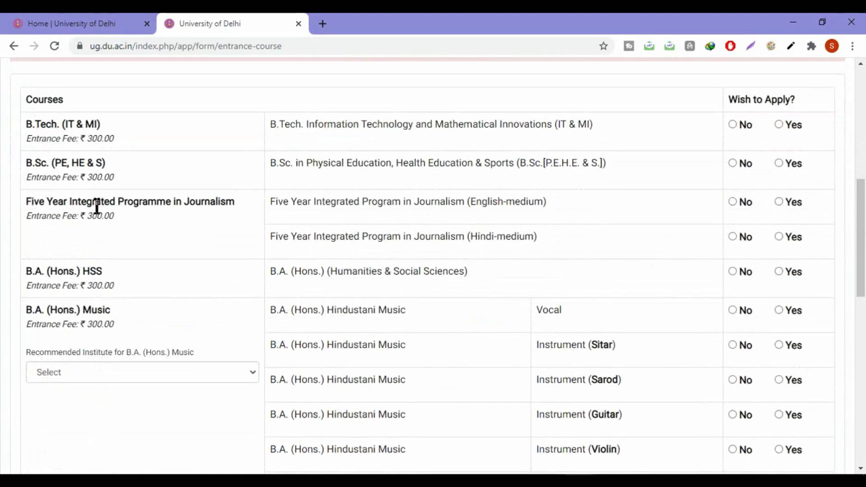
pyautogui.scroll(-1, 244, 251)
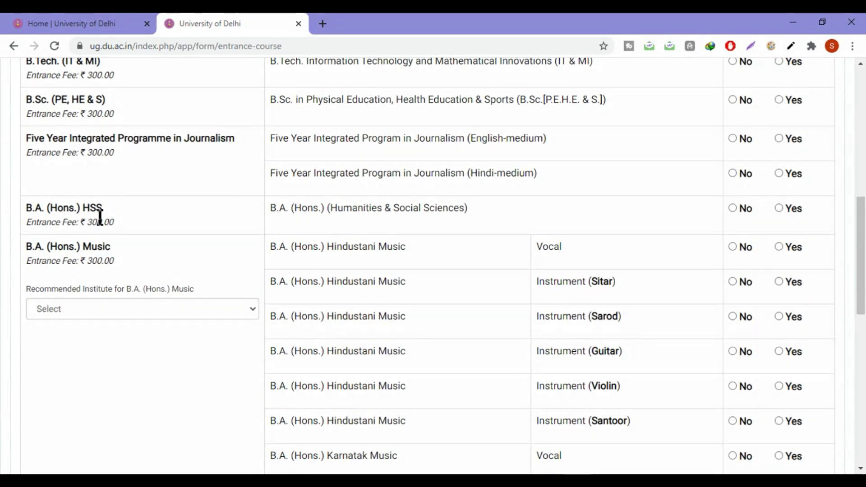
pyautogui.scroll(-1, 93, 252)
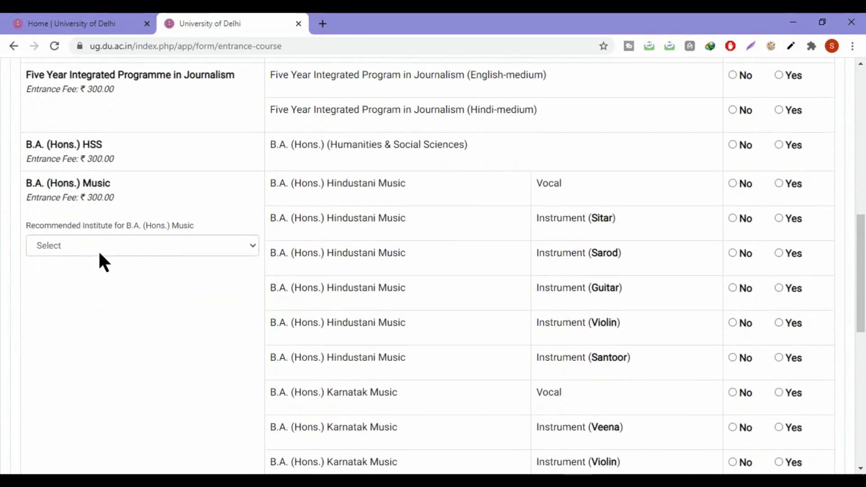
pyautogui.click(98, 248)
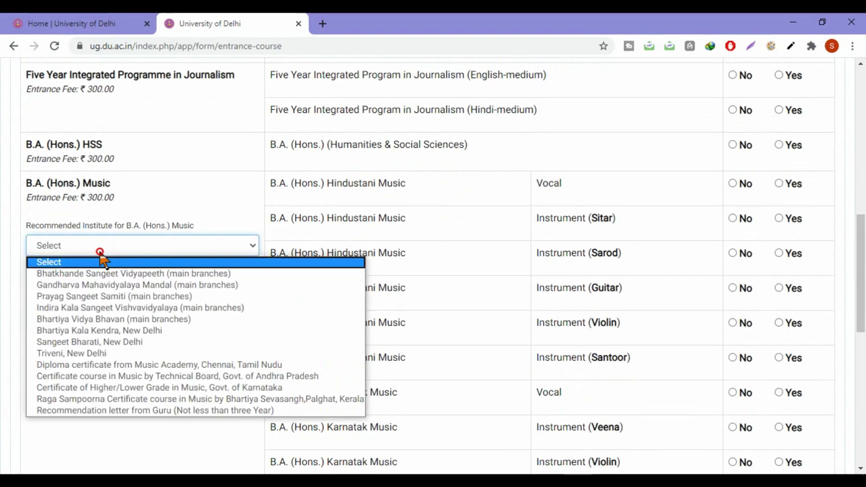
pyautogui.click(218, 191)
pyautogui.scroll(-6, 348, 309)
pyautogui.scroll(8, 349, 314)
pyautogui.scroll(10, 346, 301)
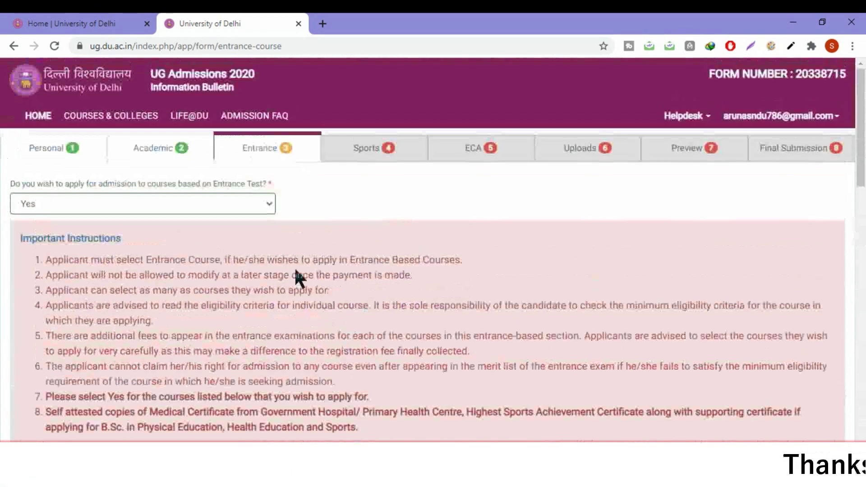
# Step: Change the entrance-test answer to No and submit the Entrance details
pyautogui.click(48, 203)
pyautogui.click(46, 231)
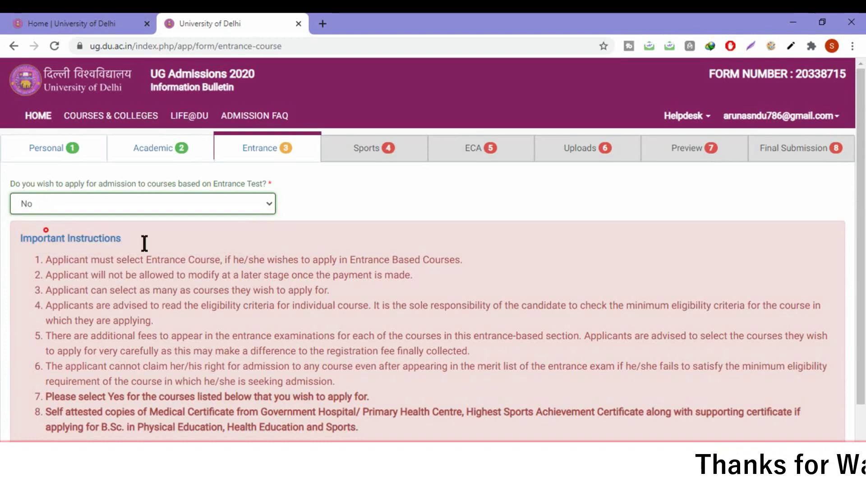
pyautogui.scroll(-2, 456, 310)
pyautogui.click(521, 412)
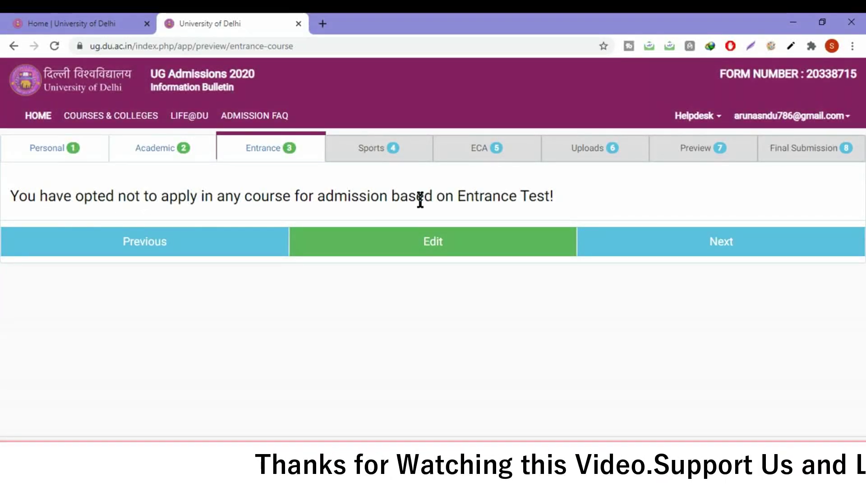
# Step: In the Sports section, add a sport entry, answering Yes for sports category with Kabaddi
pyautogui.click(651, 239)
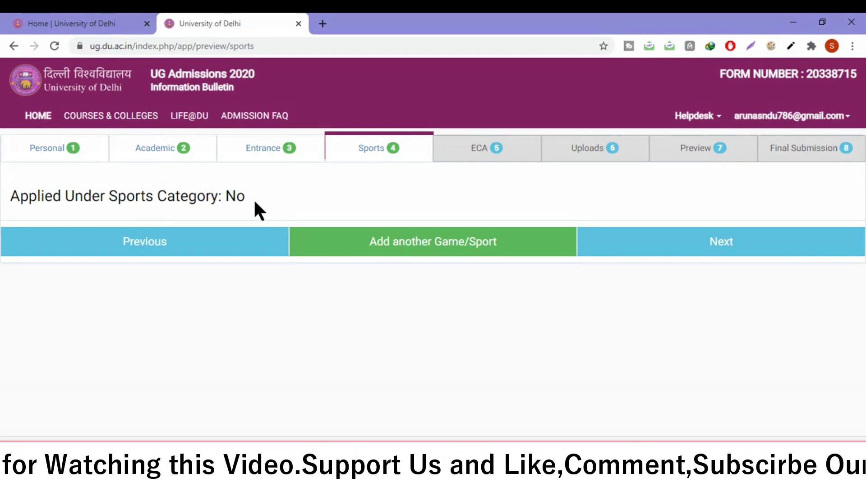
pyautogui.click(432, 248)
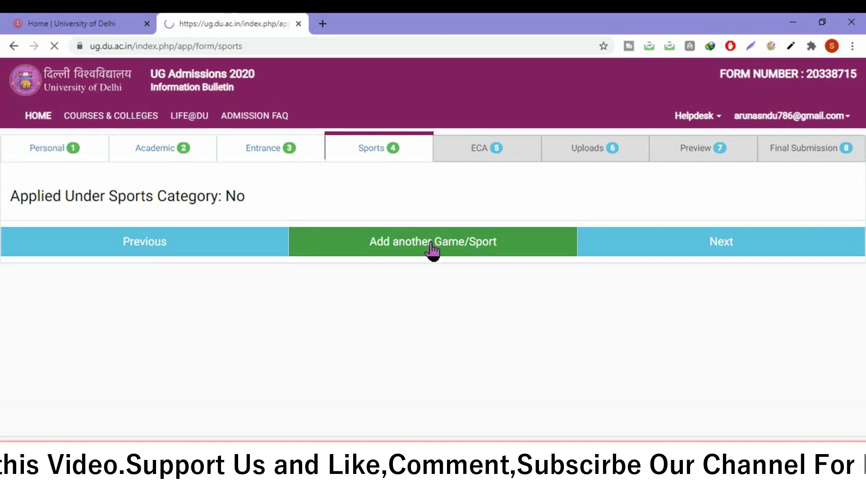
pyautogui.click(161, 256)
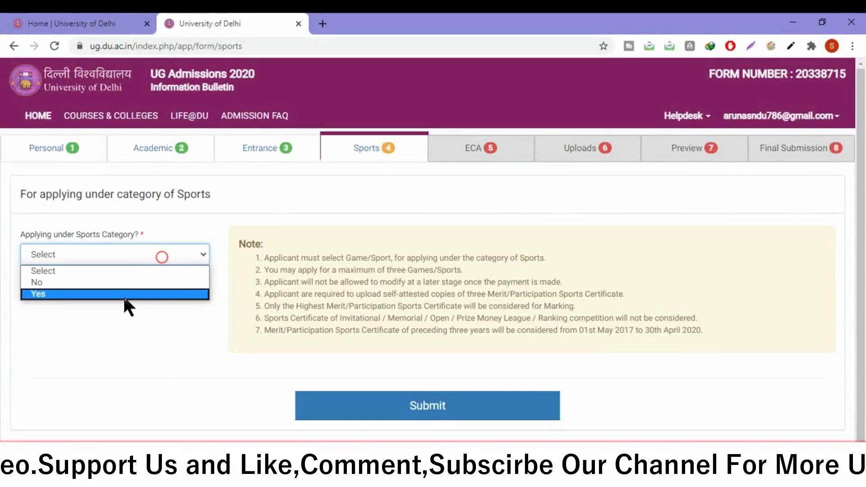
pyautogui.click(124, 297)
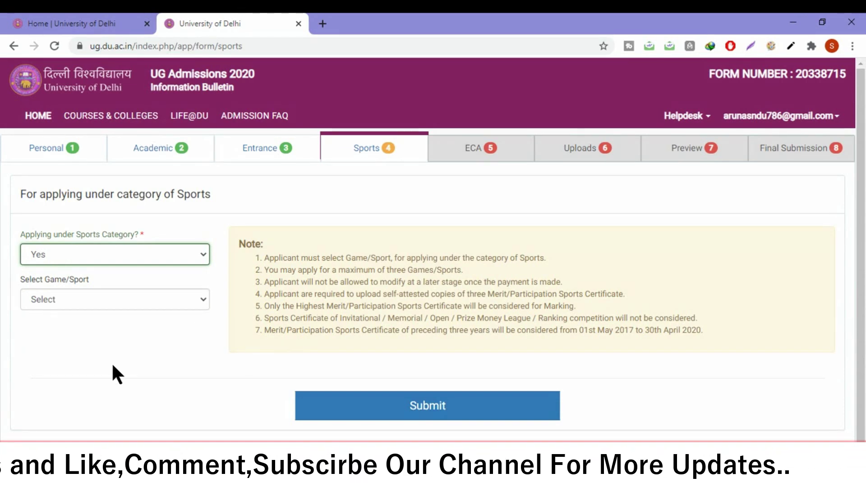
pyautogui.click(91, 305)
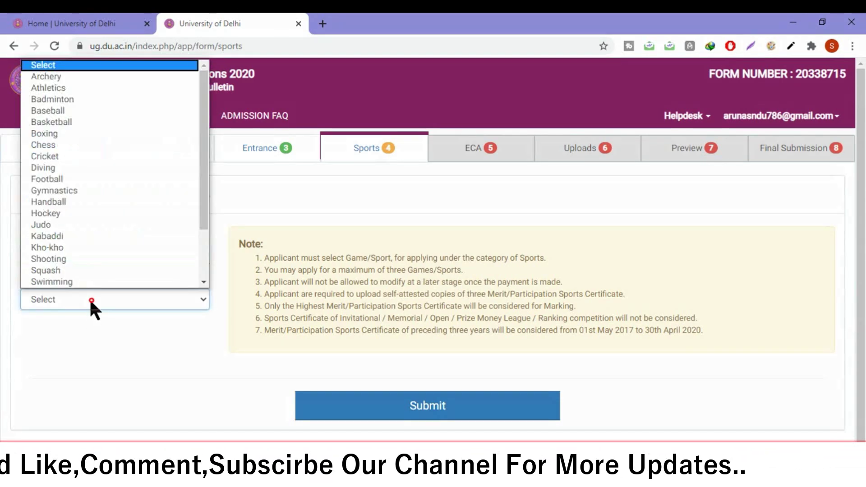
pyautogui.click(97, 237)
# Step: Switch the sports-category answer to No and submit the Sports details
pyautogui.scroll(-4, 427, 361)
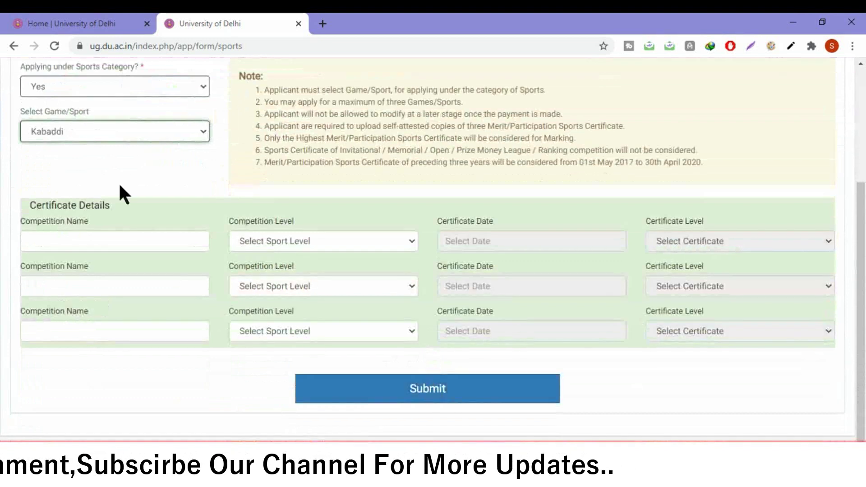
pyautogui.scroll(4, 113, 208)
pyautogui.click(101, 251)
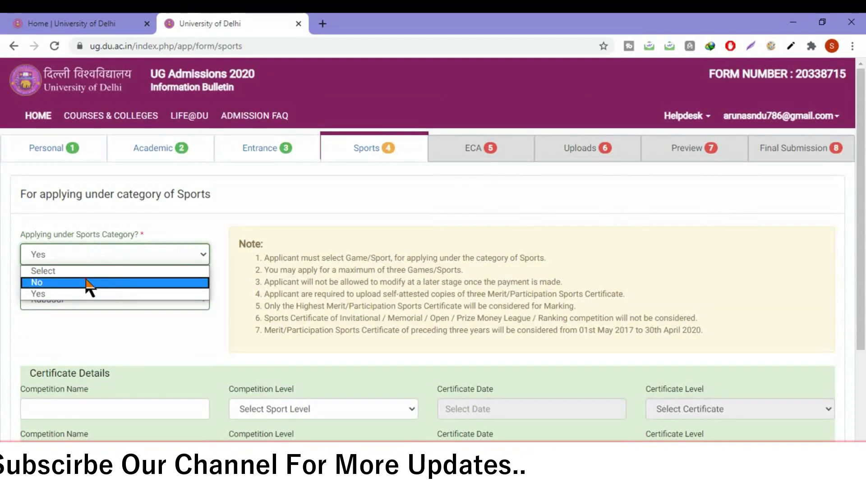
pyautogui.click(86, 278)
pyautogui.click(468, 410)
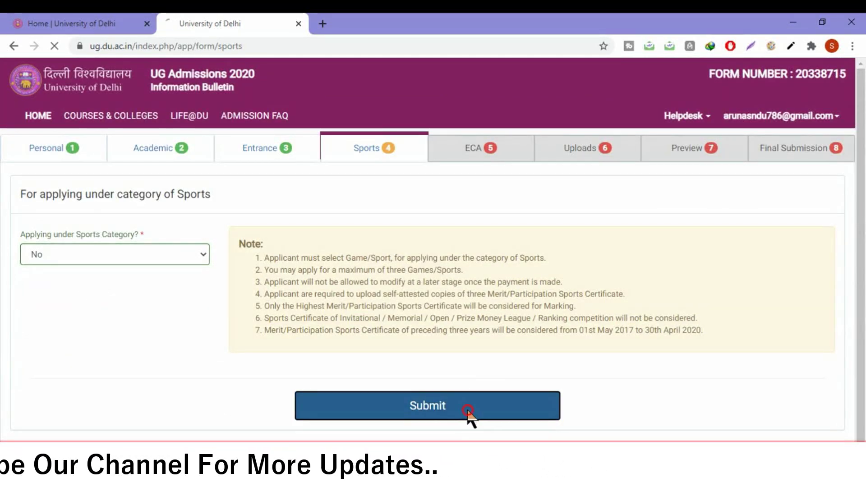